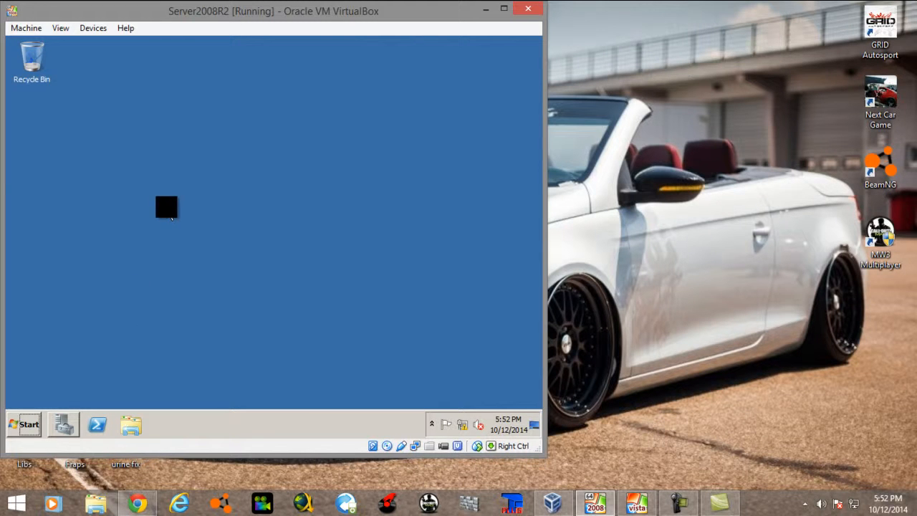
# Step: Open Server Manager on the Server2008R2 virtual machine
pyautogui.moveTo(243, 14); pyautogui.dragTo(436, 34)
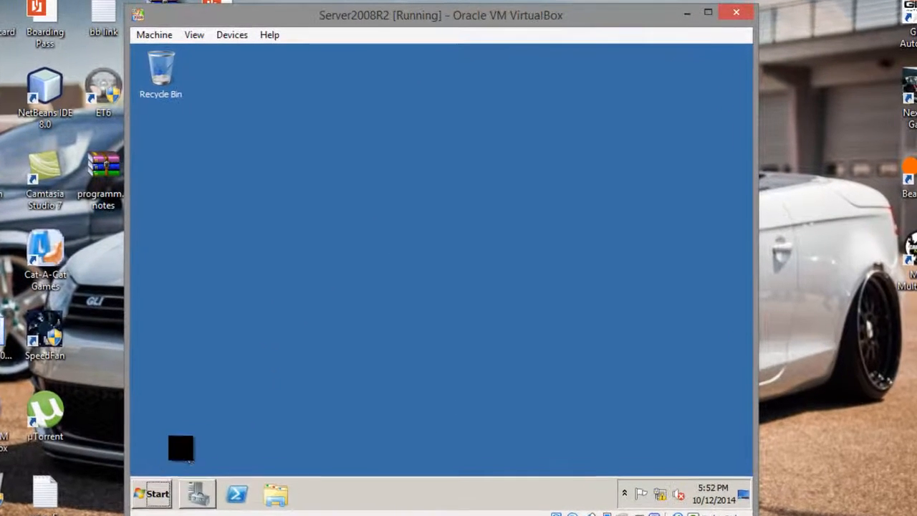
pyautogui.click(154, 486)
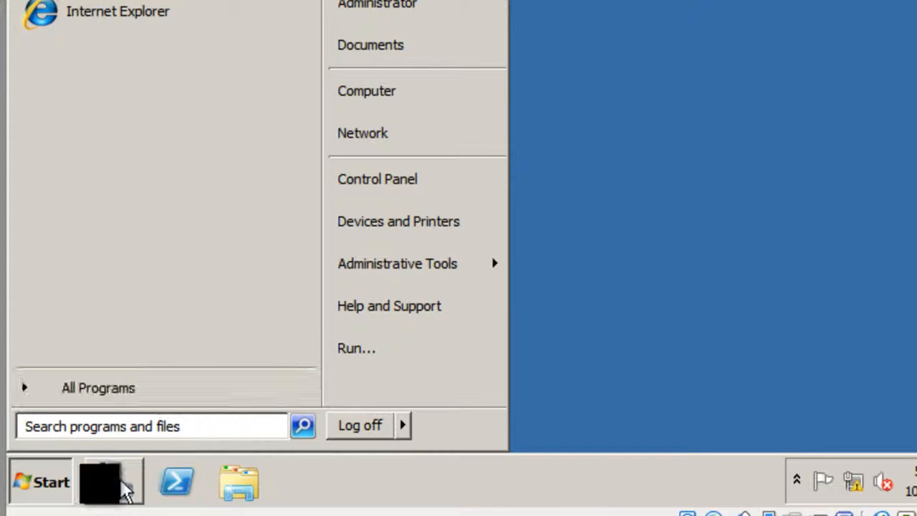
pyautogui.click(41, 481)
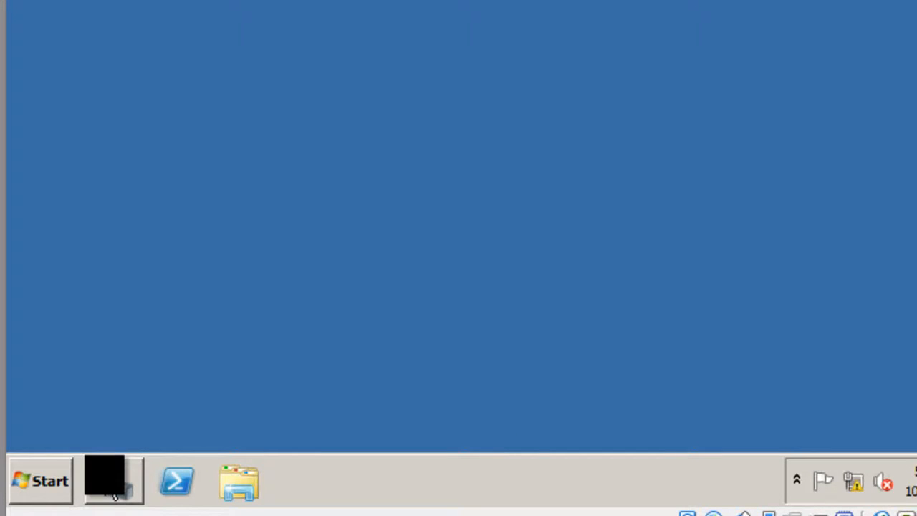
pyautogui.moveTo(113, 495)
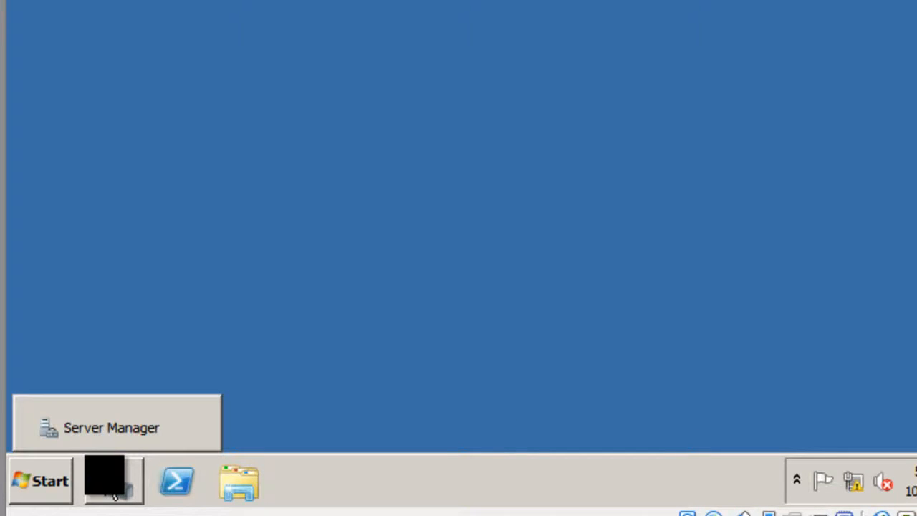
pyautogui.click(113, 493)
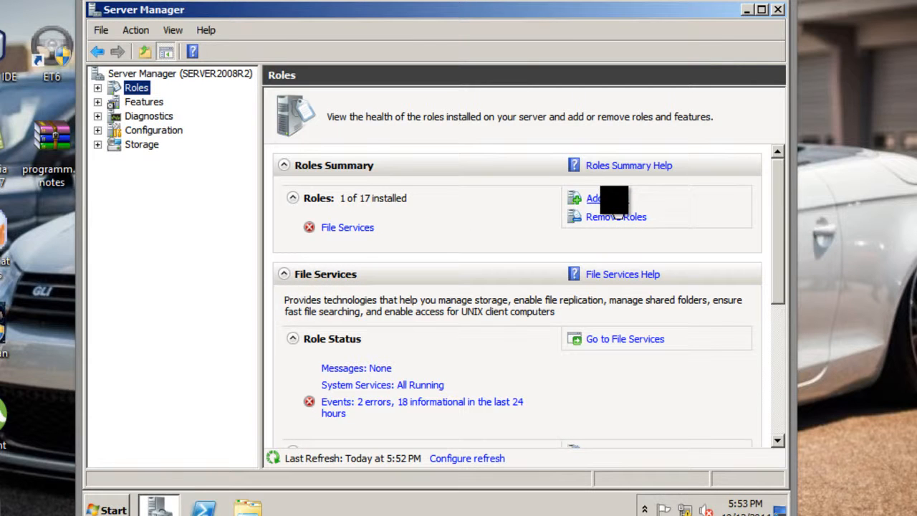
# Step: Add the Active Directory Domain Services role to the server and start its installation
pyautogui.click(613, 200)
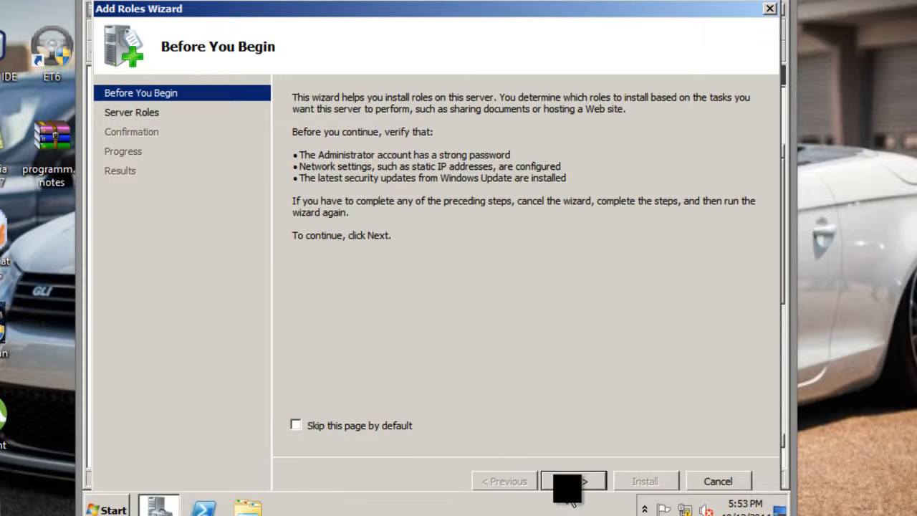
pyautogui.click(573, 487)
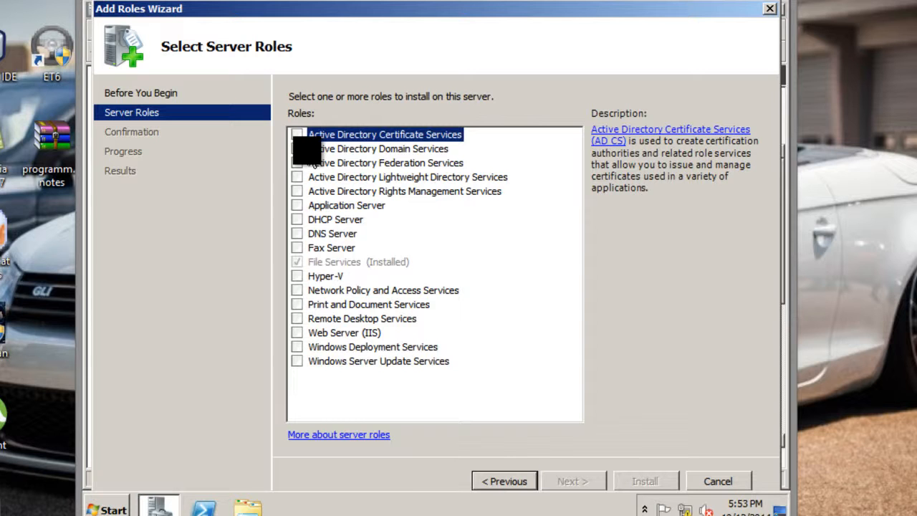
pyautogui.click(297, 149)
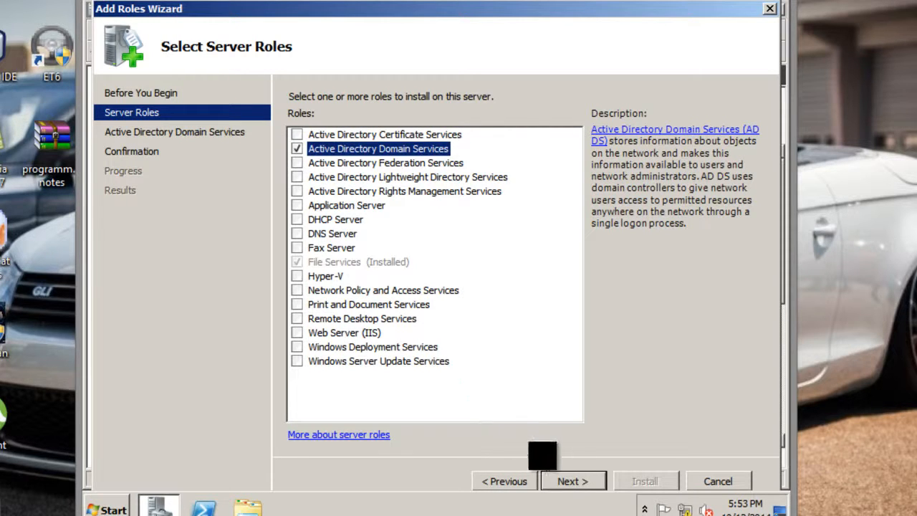
pyautogui.click(571, 482)
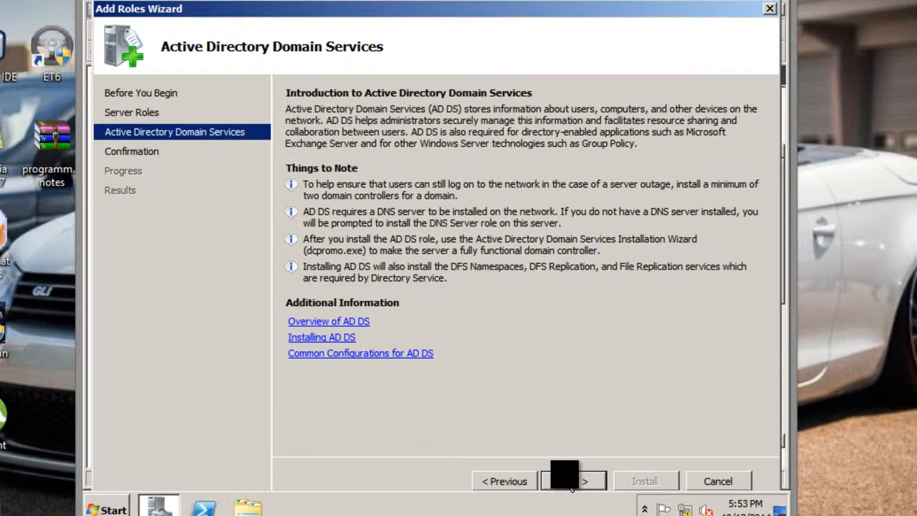
pyautogui.click(571, 482)
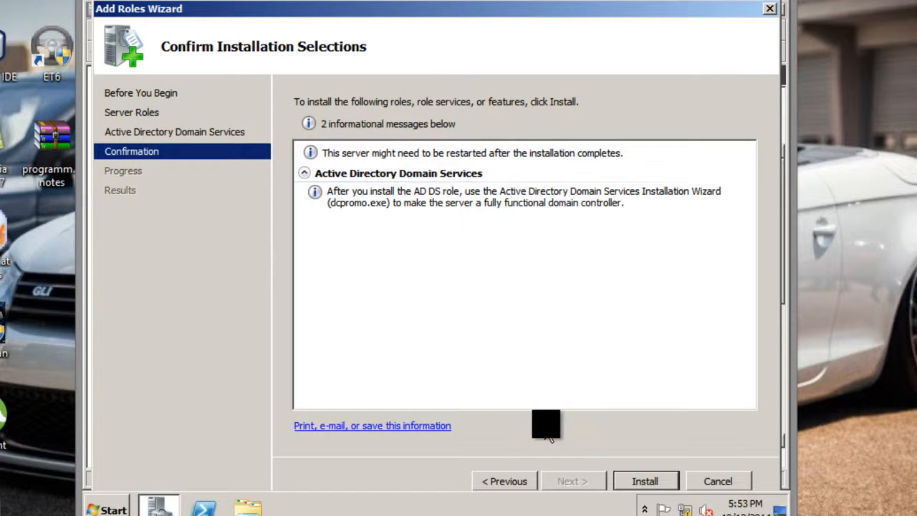
pyautogui.click(644, 484)
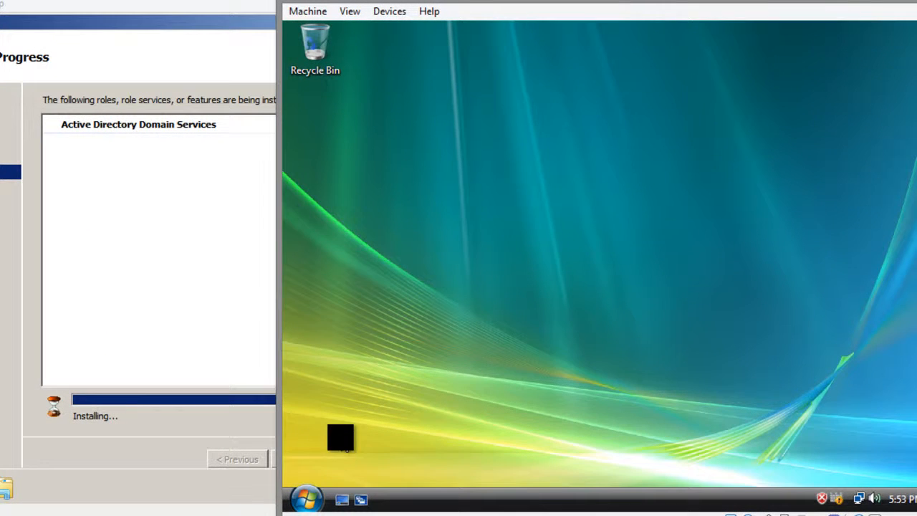
# Step: On the Vista virtual machine, view the network details of the SERVER2008R2 and VISTAPC computers, and close the Network window
pyautogui.click(305, 497)
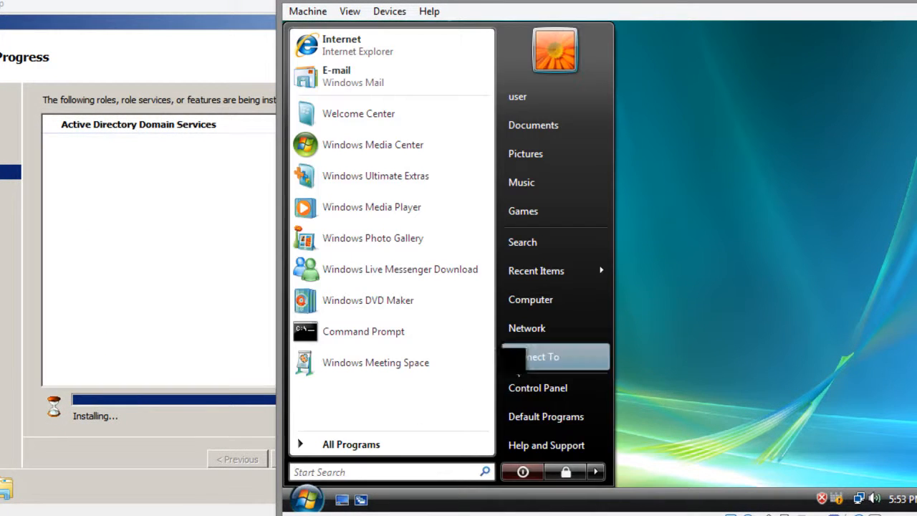
pyautogui.rightClick(534, 299)
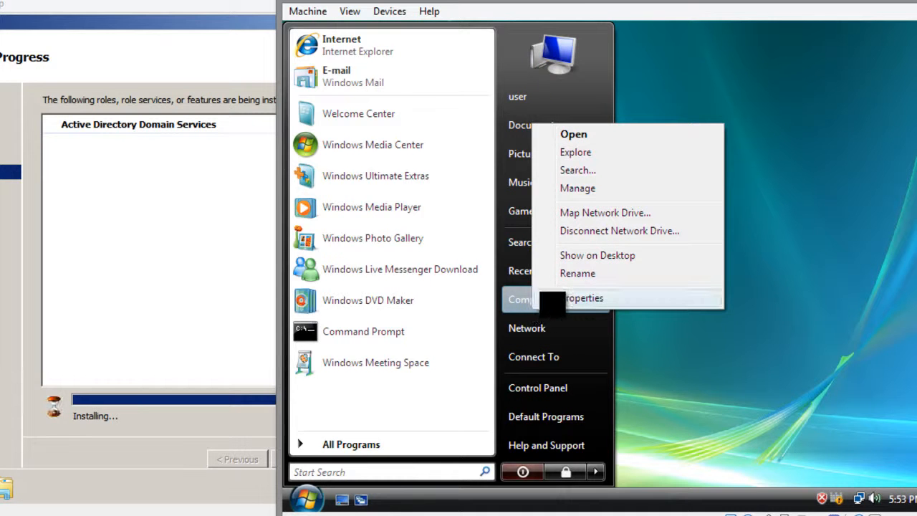
pyautogui.click(552, 300)
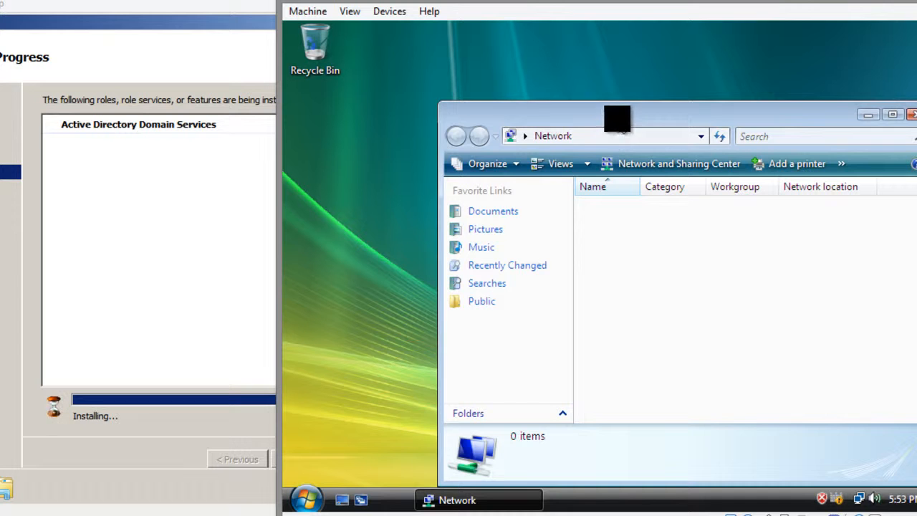
pyautogui.moveTo(617, 118); pyautogui.dragTo(567, 96)
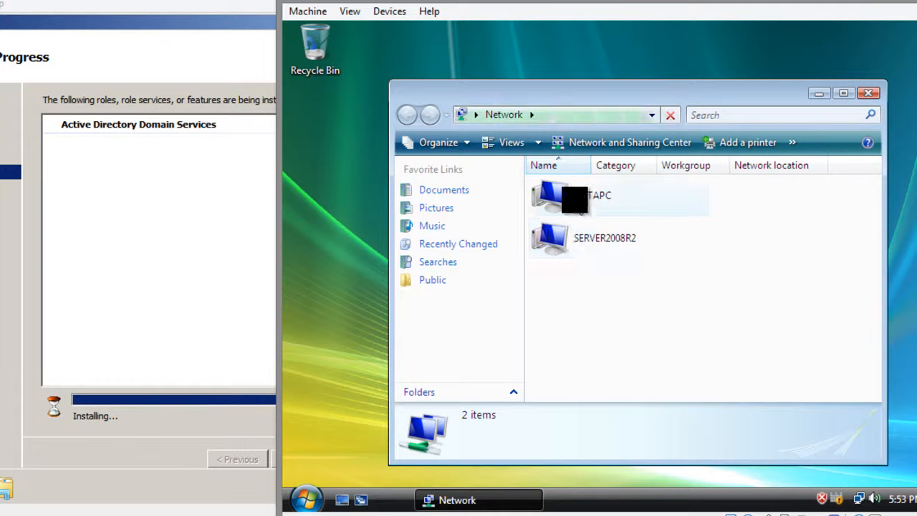
pyautogui.click(595, 235)
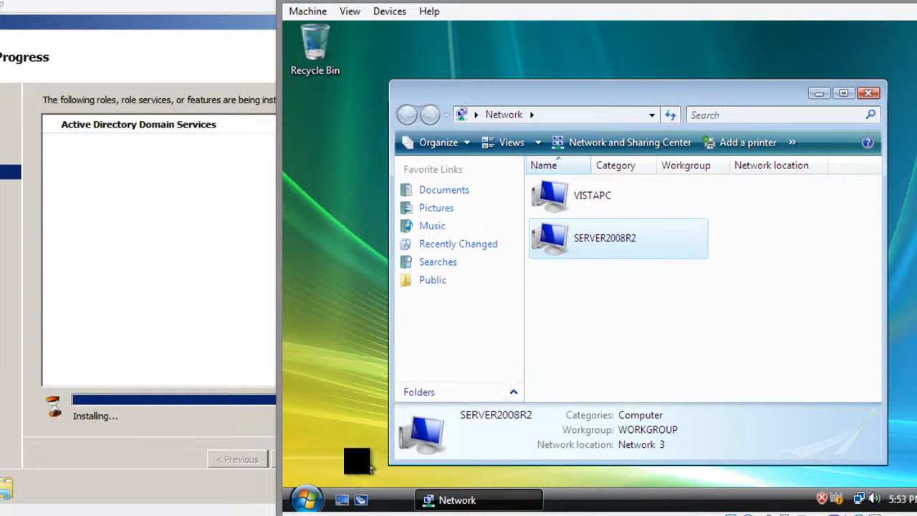
pyautogui.click(308, 496)
pyautogui.click(681, 324)
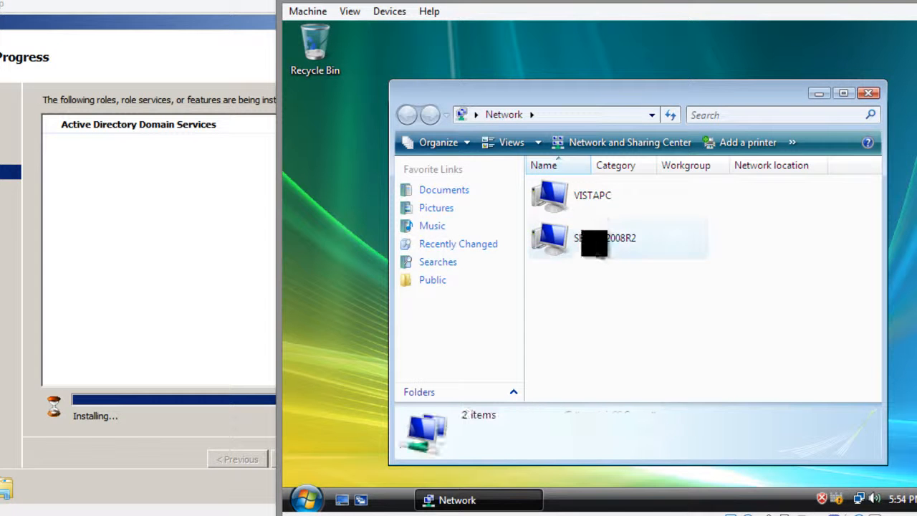
pyautogui.click(594, 248)
pyautogui.click(592, 190)
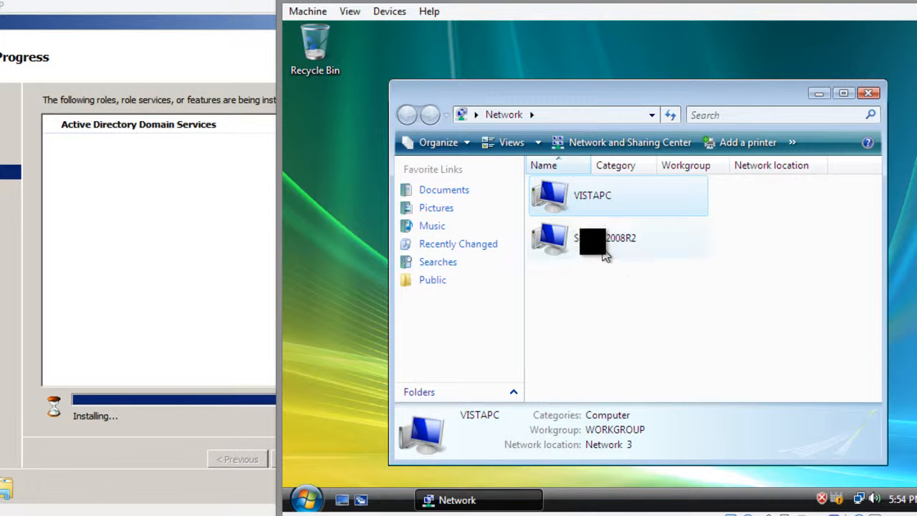
pyautogui.click(867, 93)
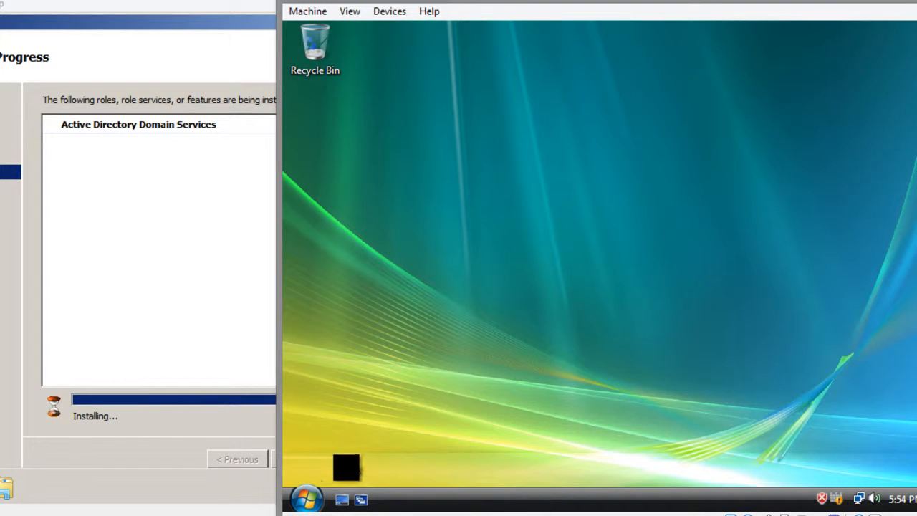
# Step: Open the Vista computer's System properties page to view its basic information
pyautogui.rightClick(316, 490)
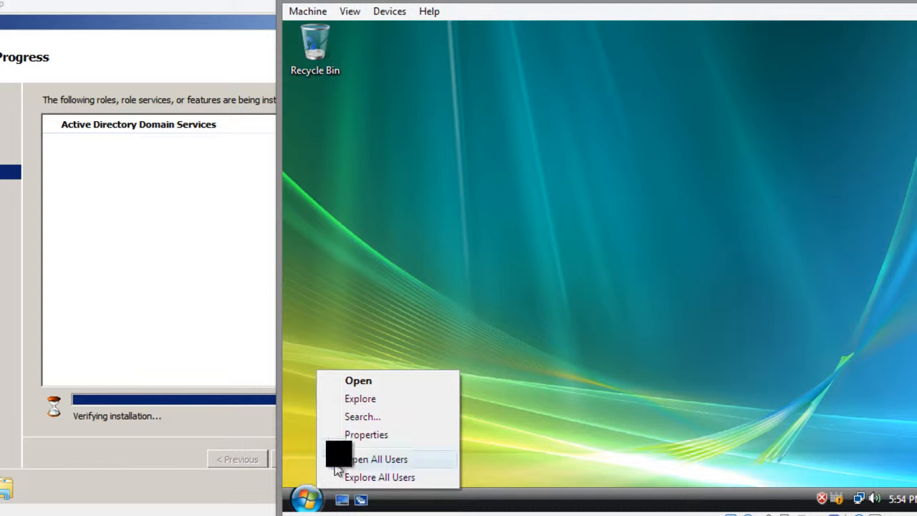
pyautogui.click(348, 436)
pyautogui.click(304, 494)
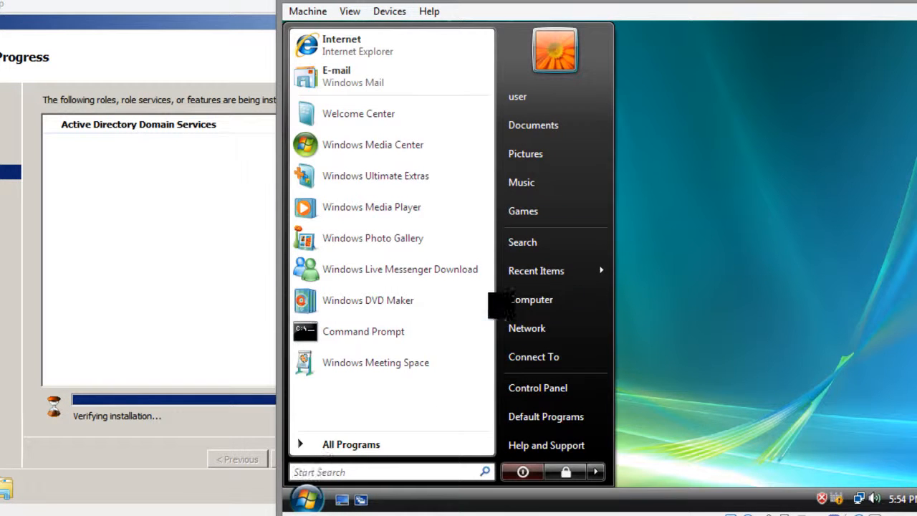
pyautogui.rightClick(526, 297)
pyautogui.click(533, 292)
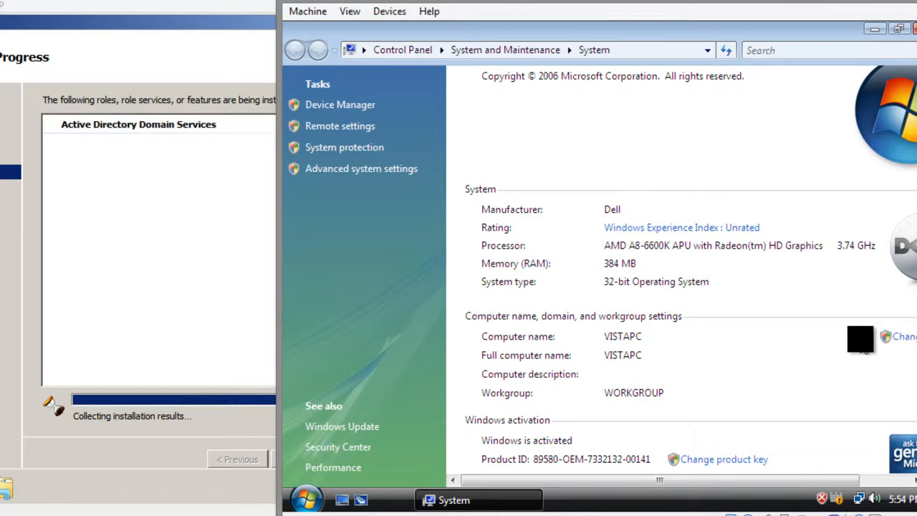
# Step: Examine the Vista computer's name and domain or workgroup membership settings, leave them without changes, and close the System window
pyautogui.click(900, 337)
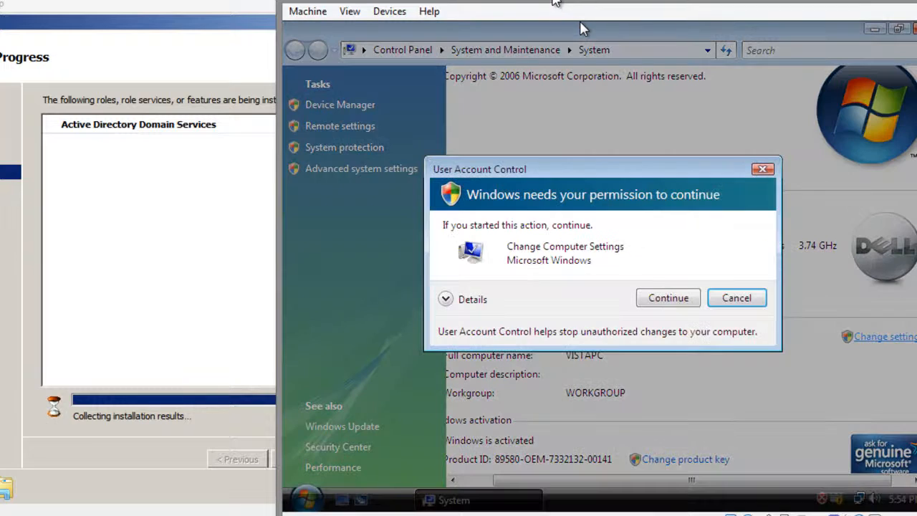
pyautogui.click(666, 297)
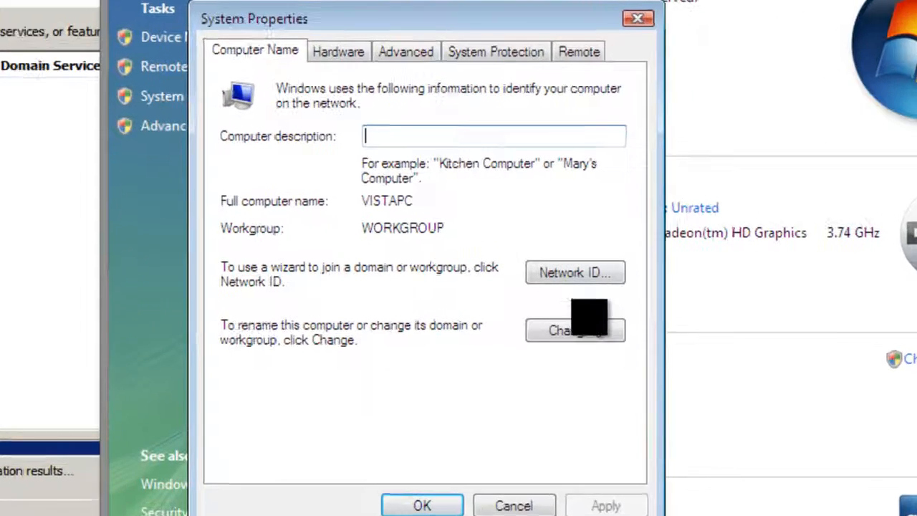
pyautogui.click(614, 315)
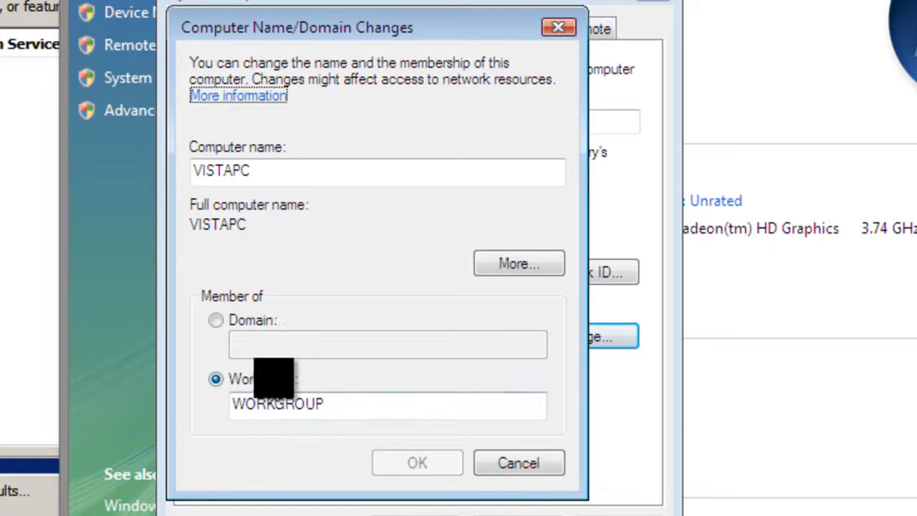
pyautogui.click(494, 464)
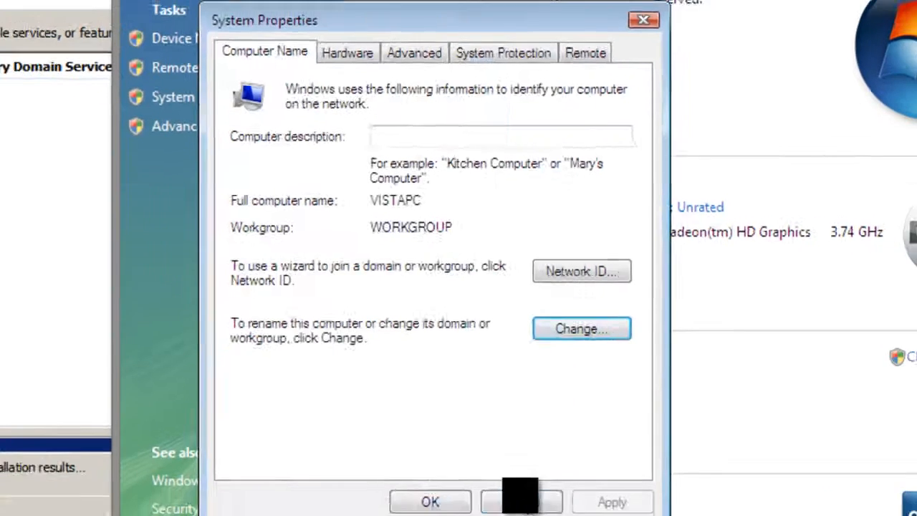
pyautogui.click(470, 513)
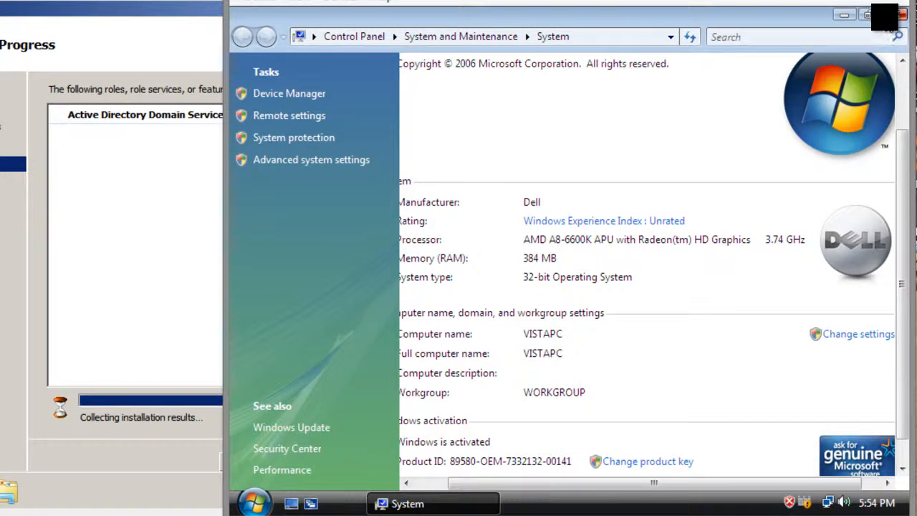
pyautogui.click(895, 15)
# Step: Switch back to the Server2008R2 virtual machine and close the Add Roles Wizard and Server Manager
pyautogui.click(182, 317)
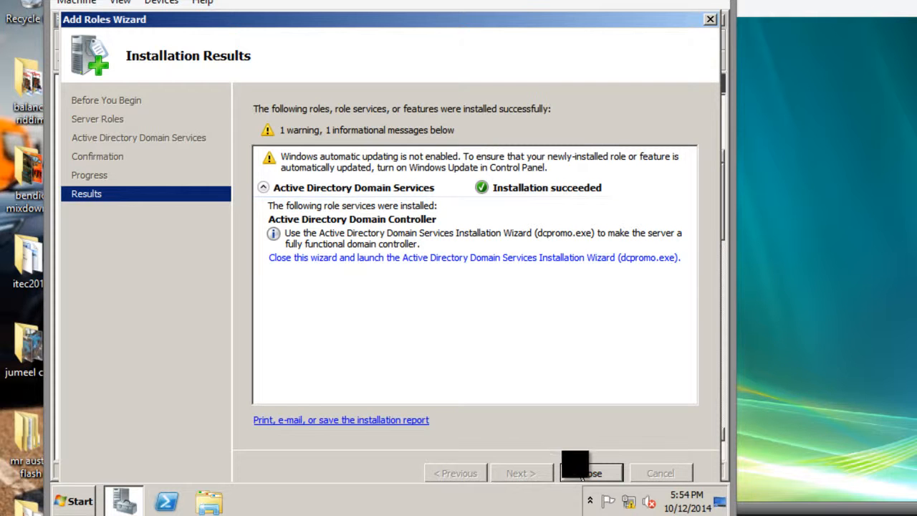
pyautogui.click(586, 474)
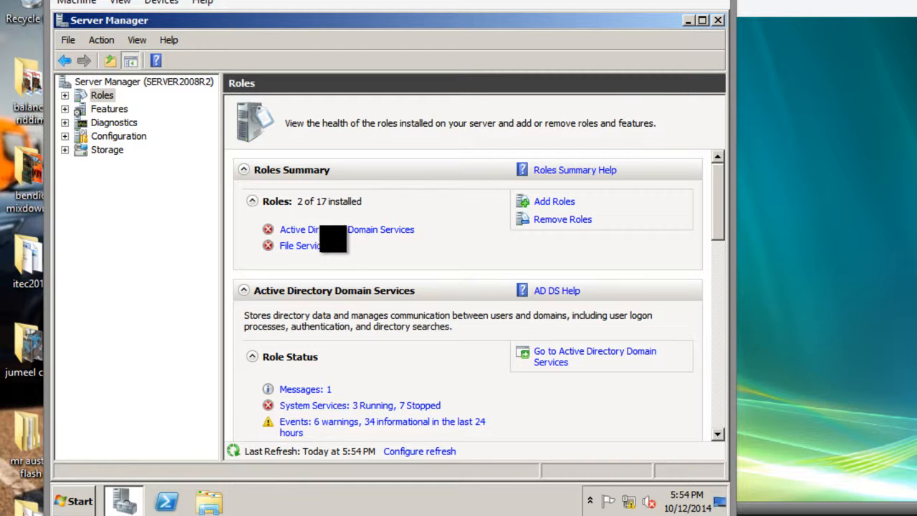
pyautogui.click(718, 20)
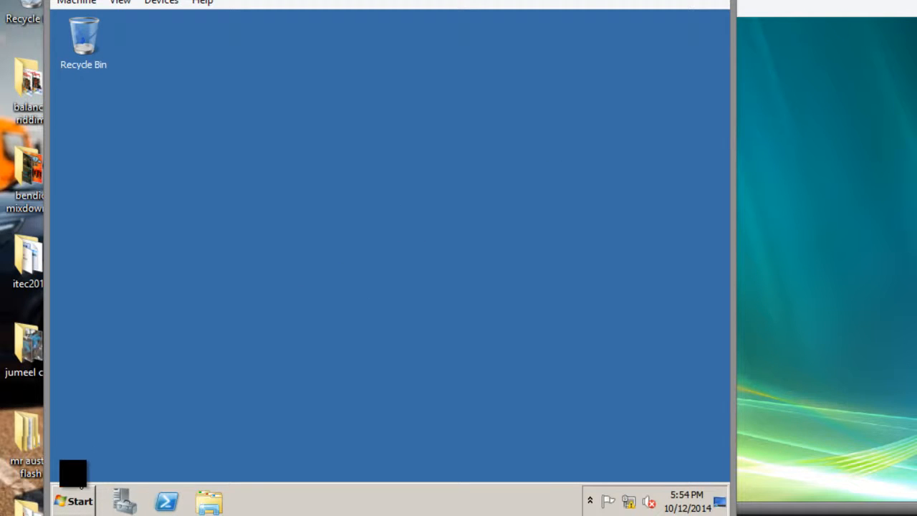
# Step: Run dcpromo from the Command Prompt and advance the Active Directory Domain Services Installation Wizard to the deployment configuration choice
pyautogui.click(75, 500)
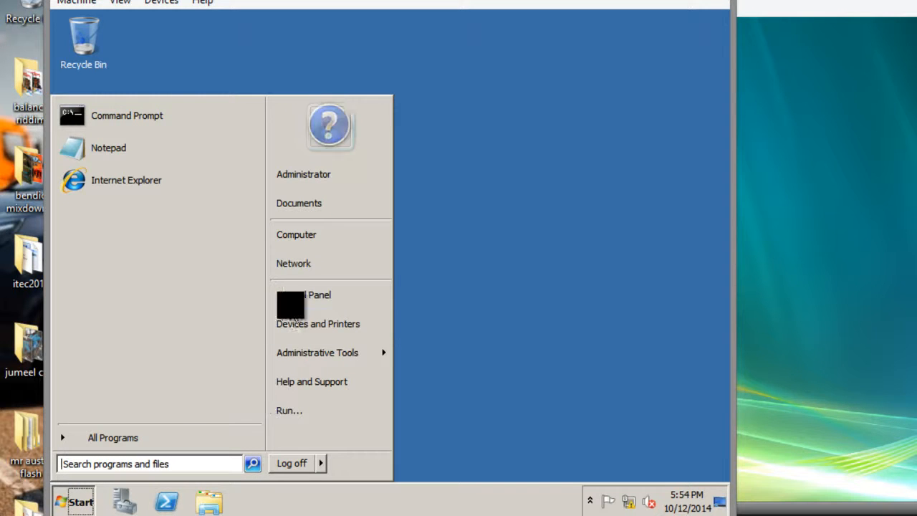
pyautogui.click(127, 118)
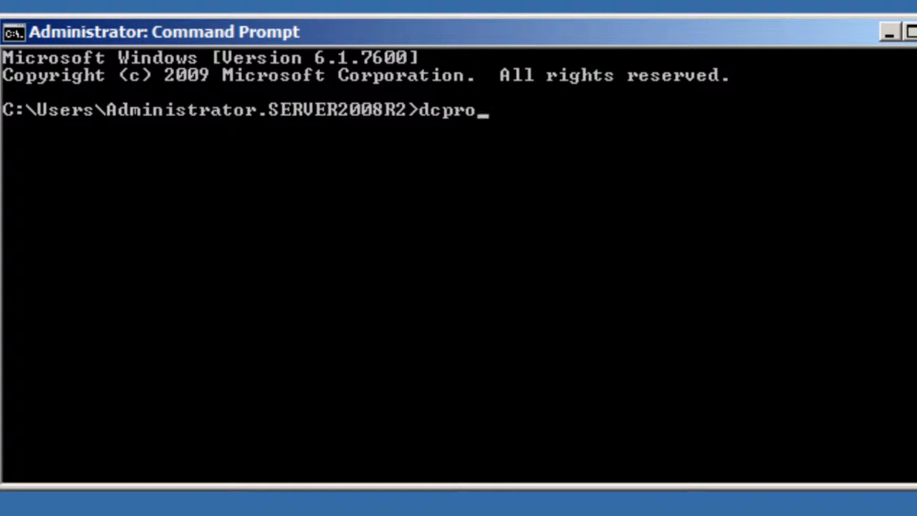
pyautogui.press('Return')
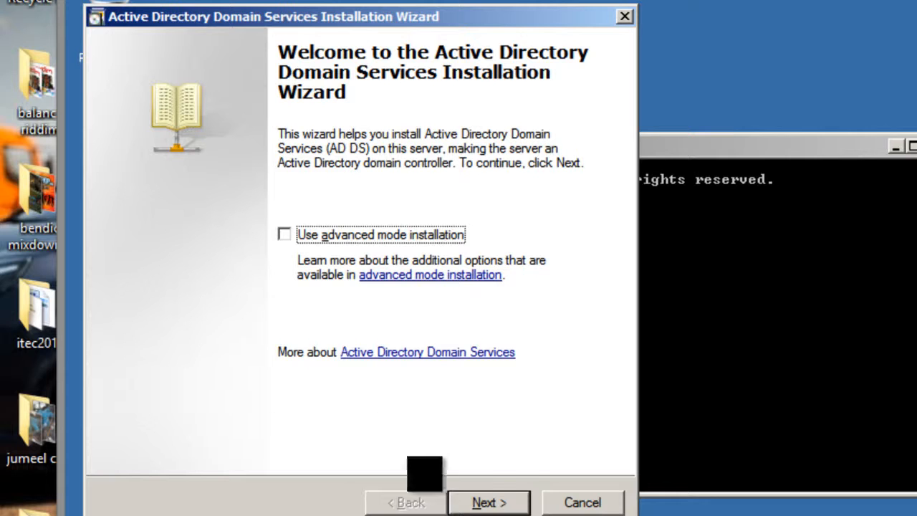
pyautogui.click(494, 502)
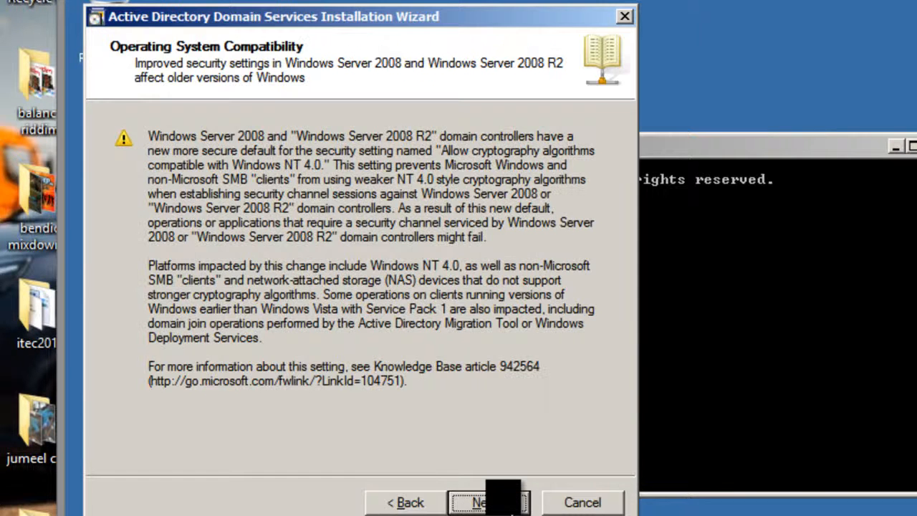
pyautogui.click(502, 502)
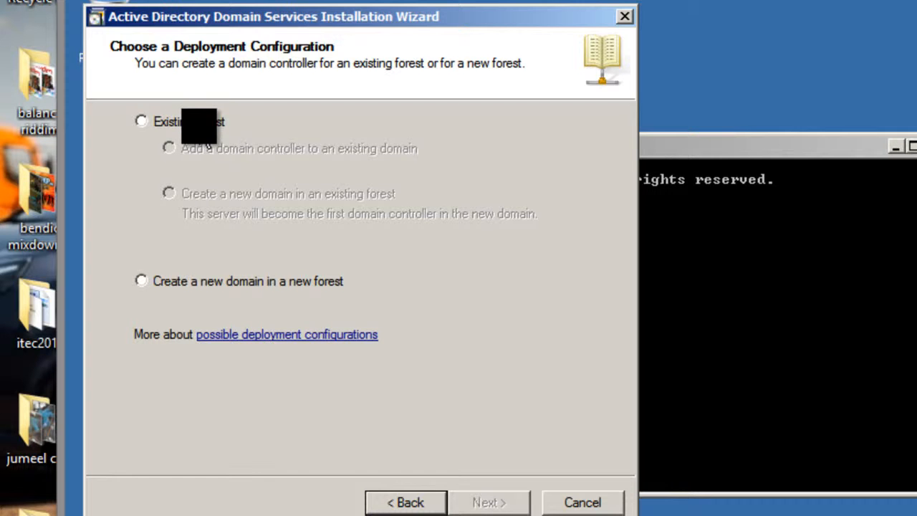
# Step: Choose to create a new domain in a new forest and name the forest root domain test.com
pyautogui.click(199, 281)
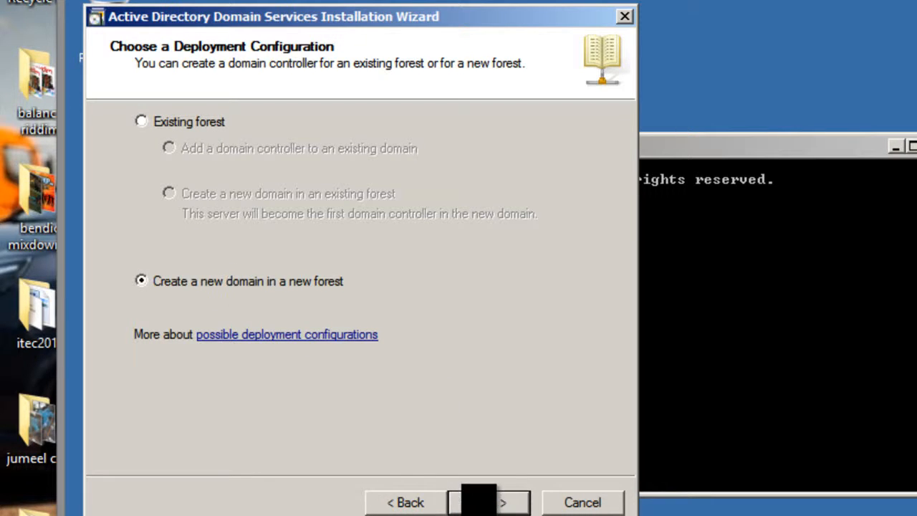
pyautogui.click(480, 501)
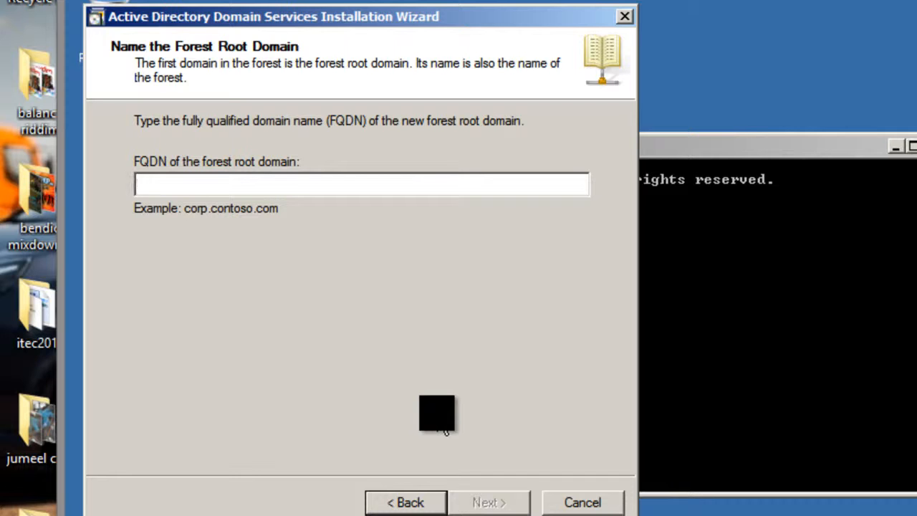
pyautogui.write('tes')
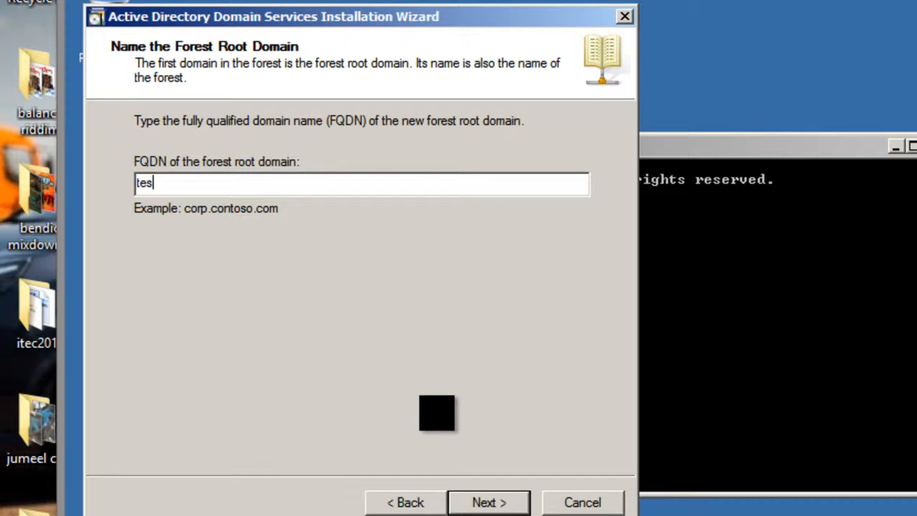
pyautogui.write('t.com')
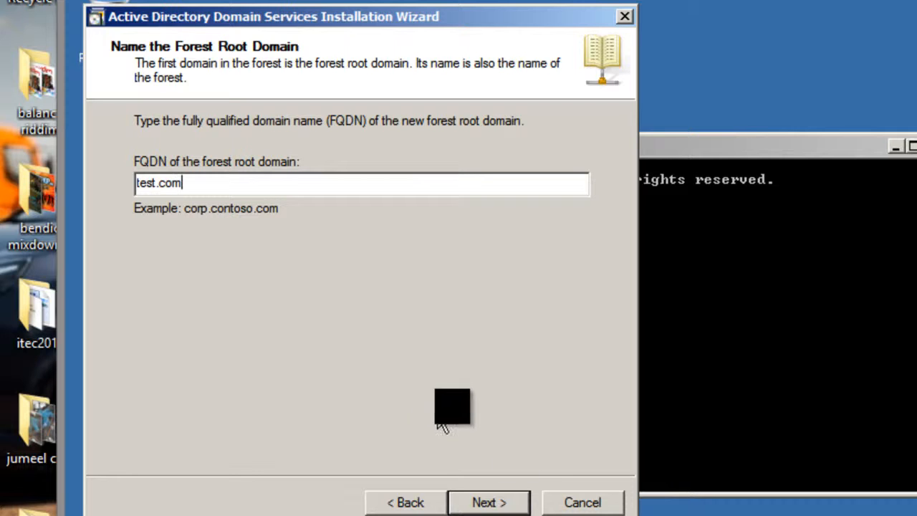
pyautogui.click(500, 501)
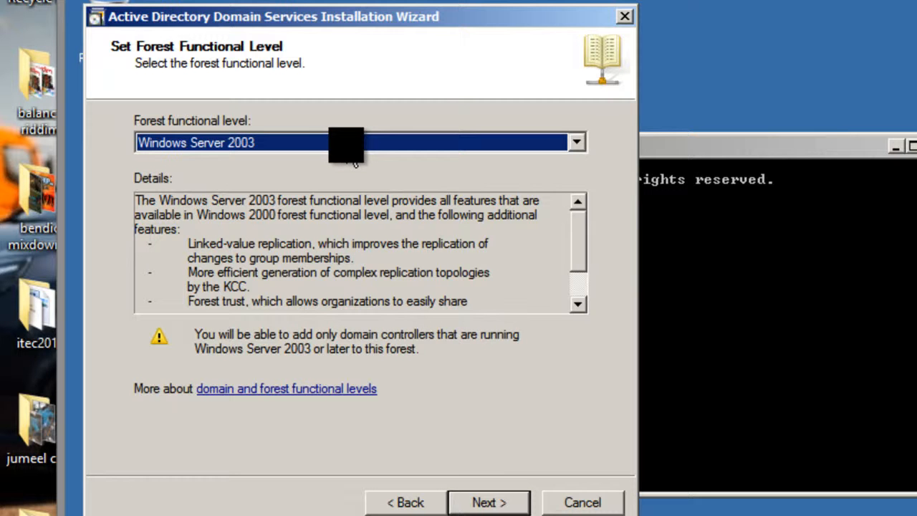
# Step: Set the forest functional level to Windows Server 2008 and accept Windows Server 2008 as the domain functional level
pyautogui.click(355, 143)
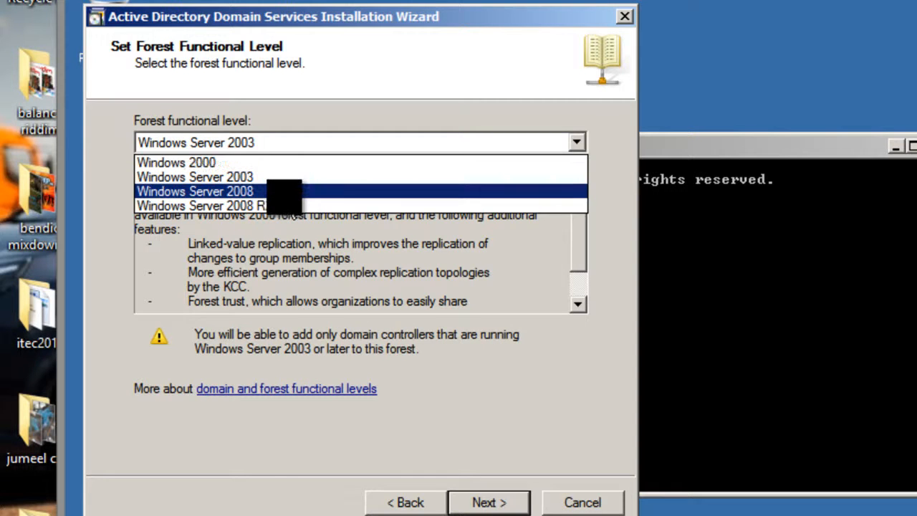
pyautogui.click(283, 191)
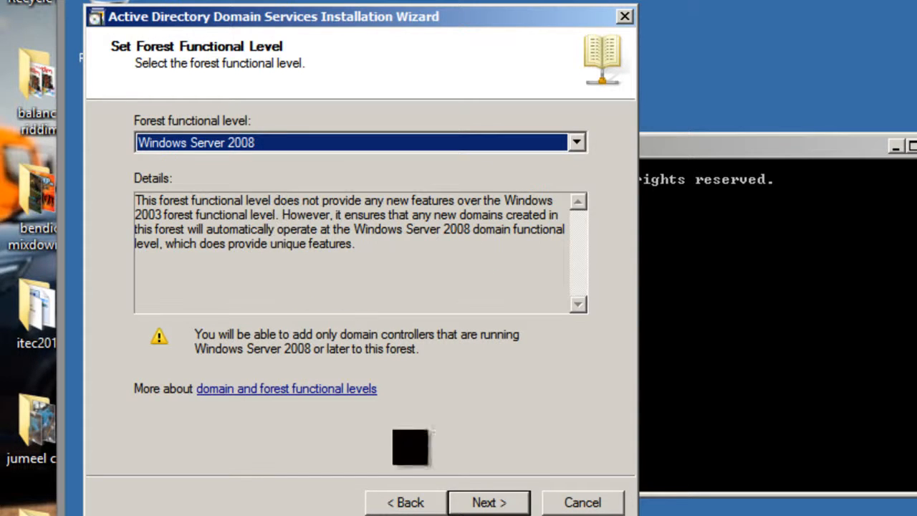
pyautogui.click(488, 503)
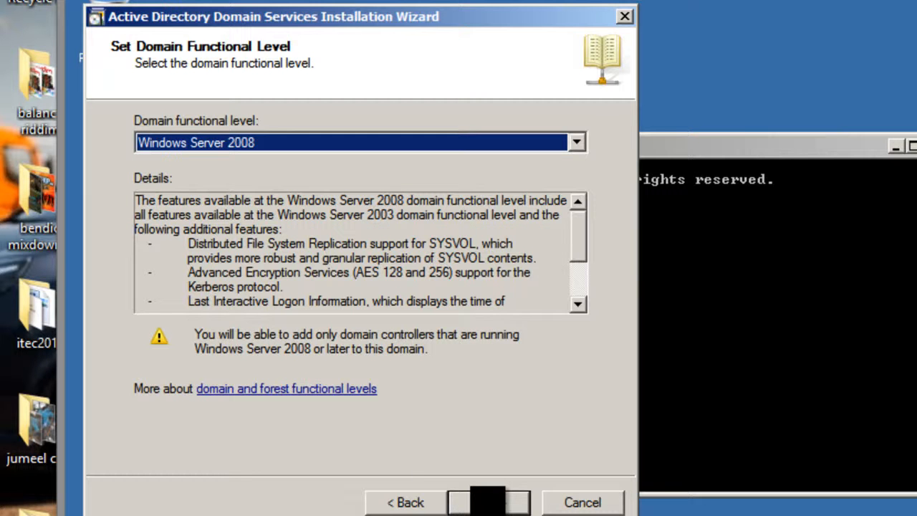
pyautogui.click(488, 503)
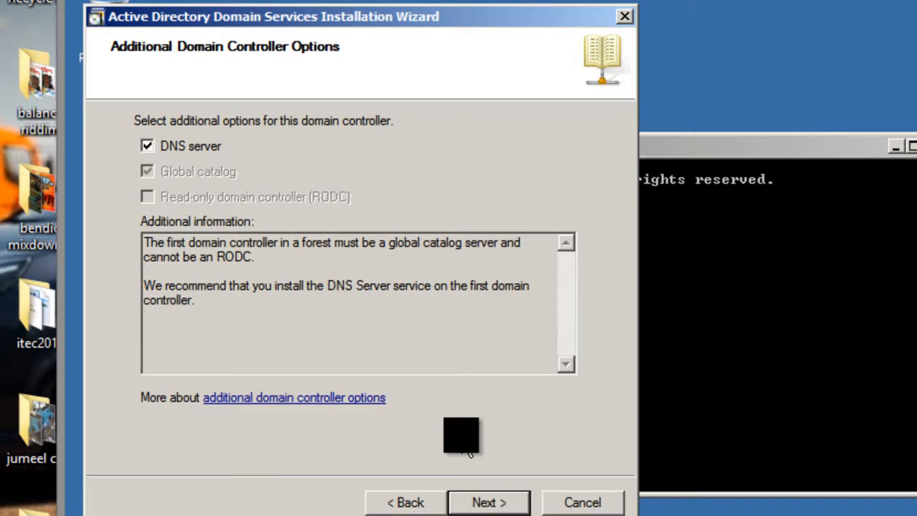
# Step: Keep the DNS server option, continue without a DNS delegation, and accept the default database, log files and SYSVOL folders
pyautogui.click(171, 154)
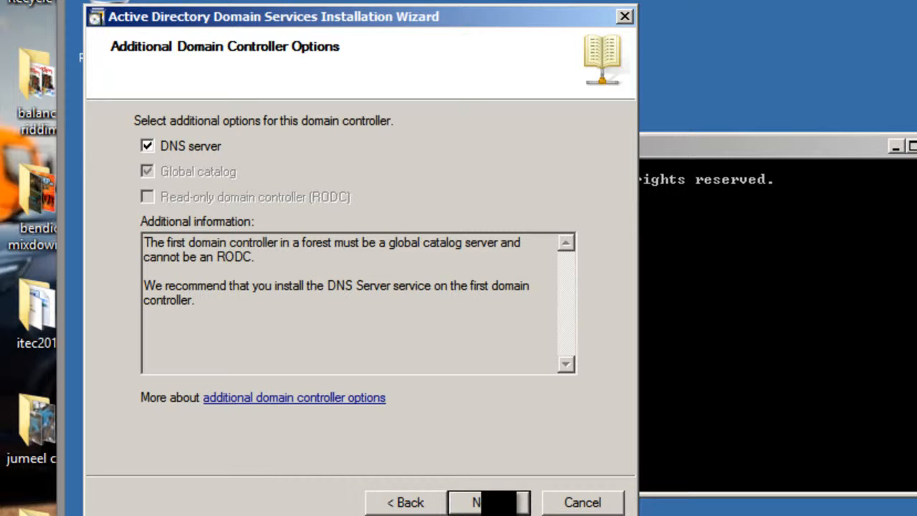
pyautogui.click(495, 503)
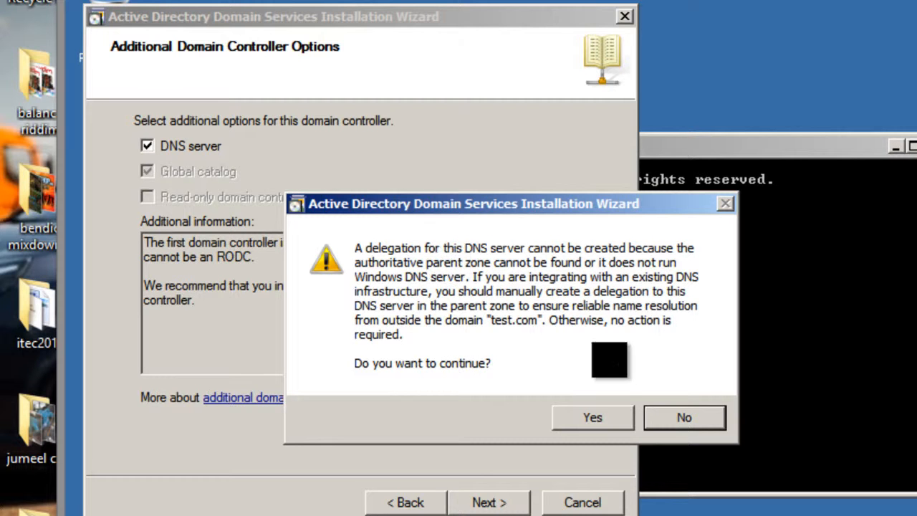
pyautogui.click(615, 427)
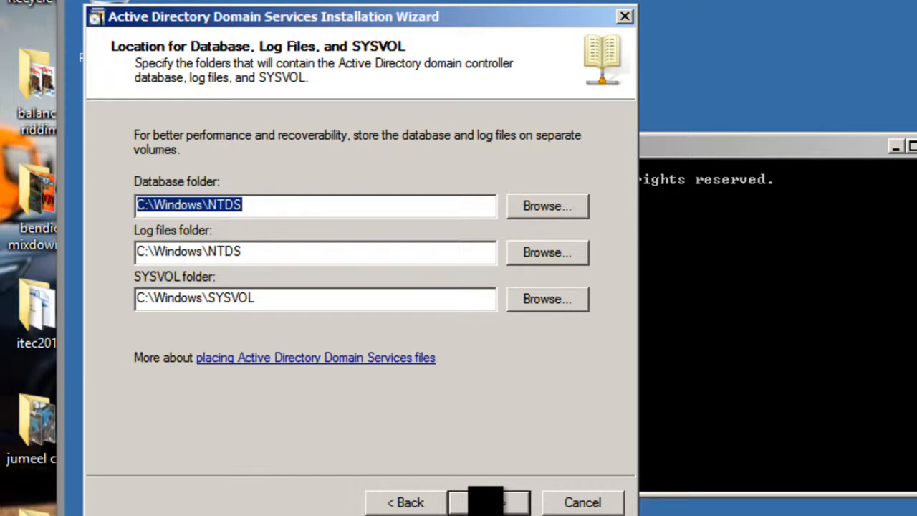
pyautogui.click(486, 501)
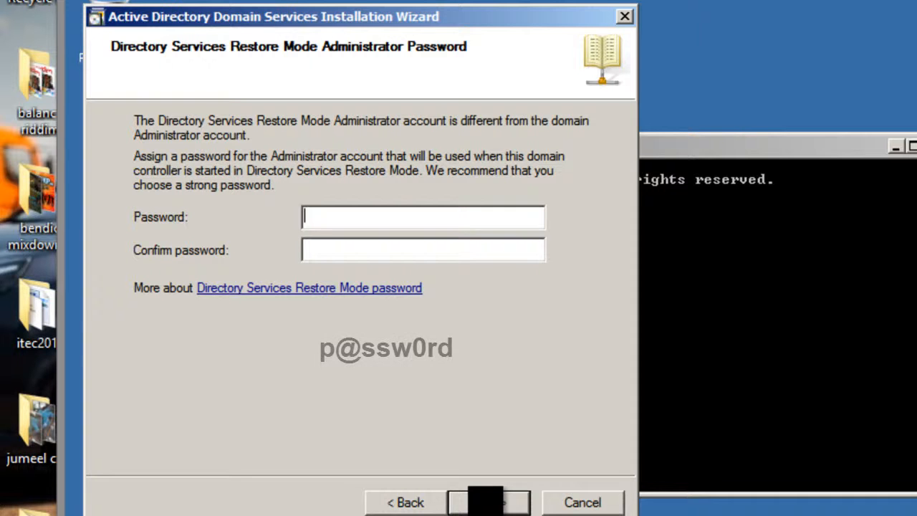
# Step: Enter and confirm the Directory Services Restore Mode administrator password, and accept the summary to start configuring the domain controller
pyautogui.write('p@ssw0')
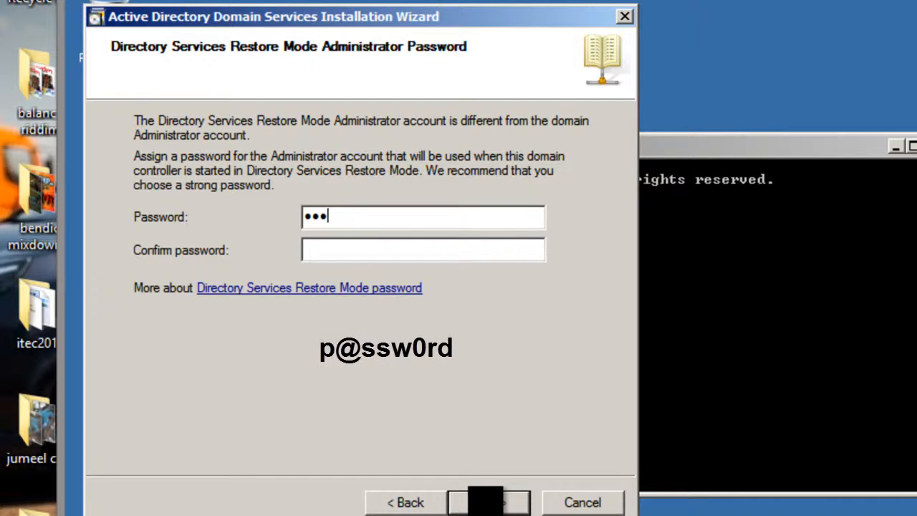
pyautogui.write('rdp@ssw0rd')
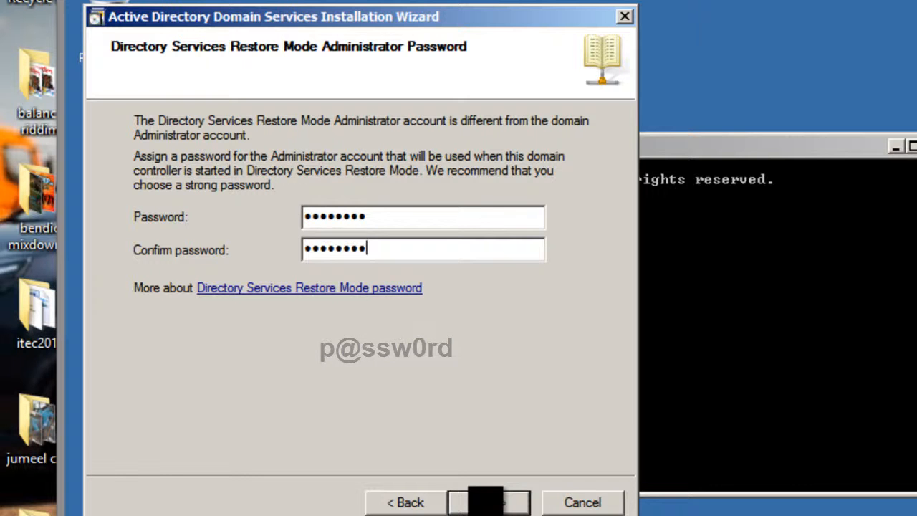
pyautogui.press('Return')
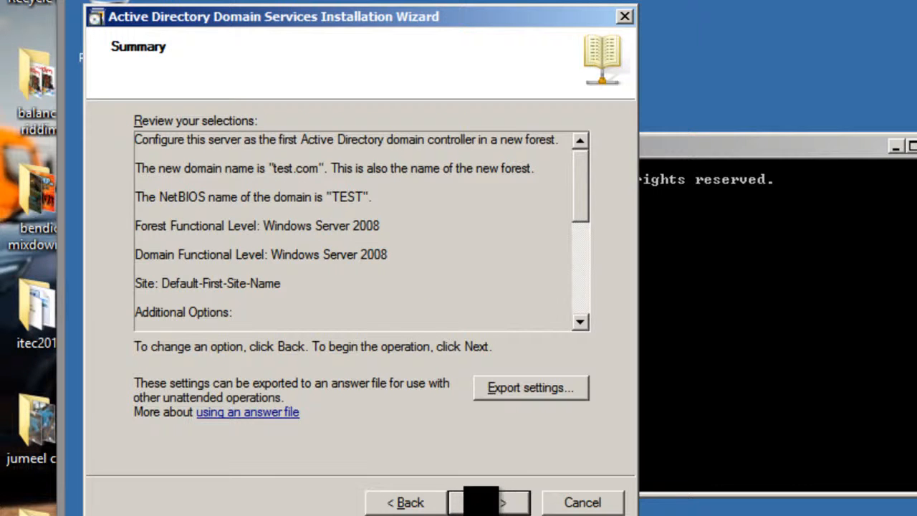
pyautogui.press('Return')
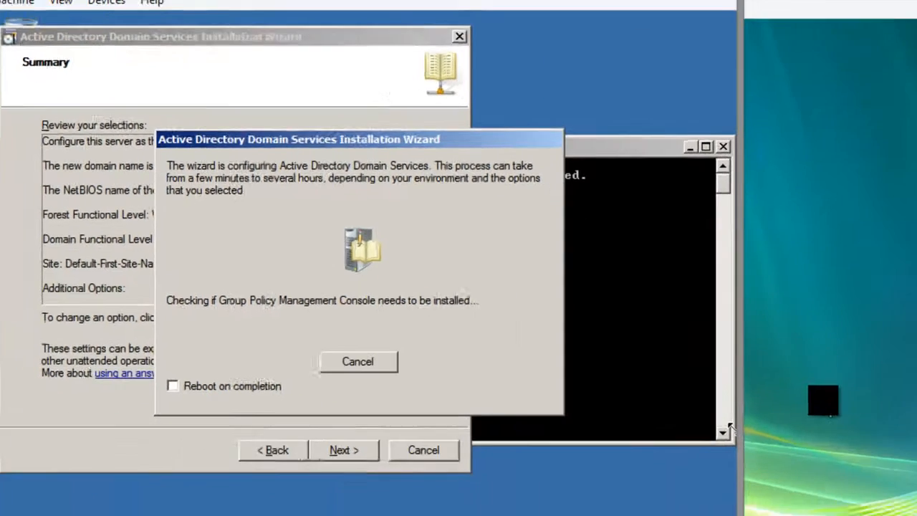
# Step: Wait for the Active Directory installation, finish the wizard on Server2008R2, and restart the server immediately
pyautogui.click(814, 390)
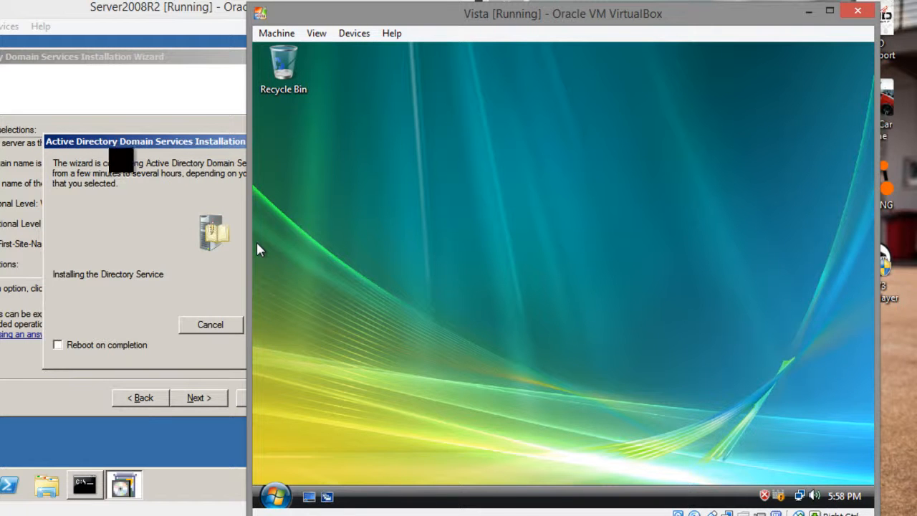
pyautogui.click(123, 155)
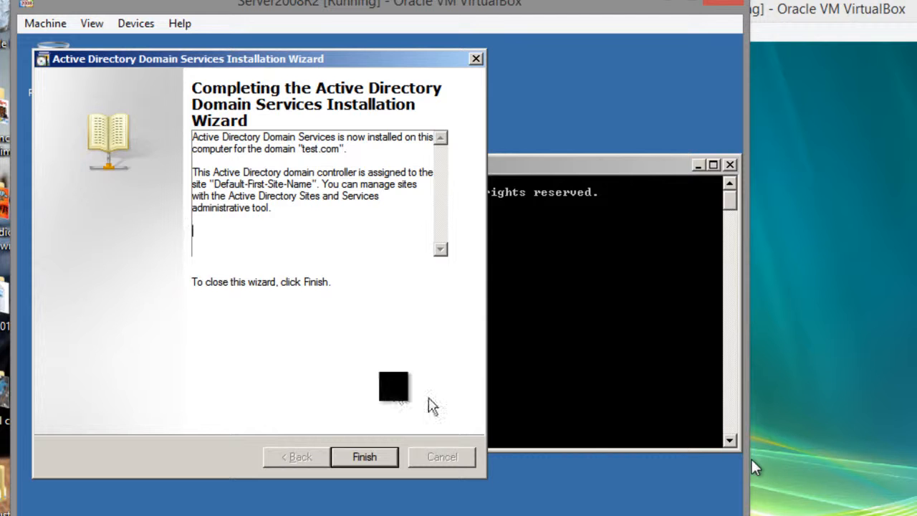
pyautogui.click(366, 457)
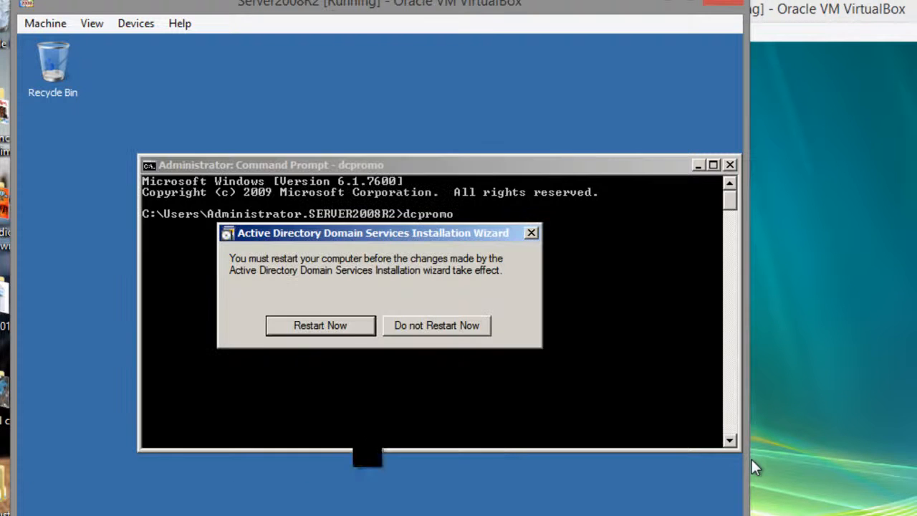
pyautogui.click(327, 266)
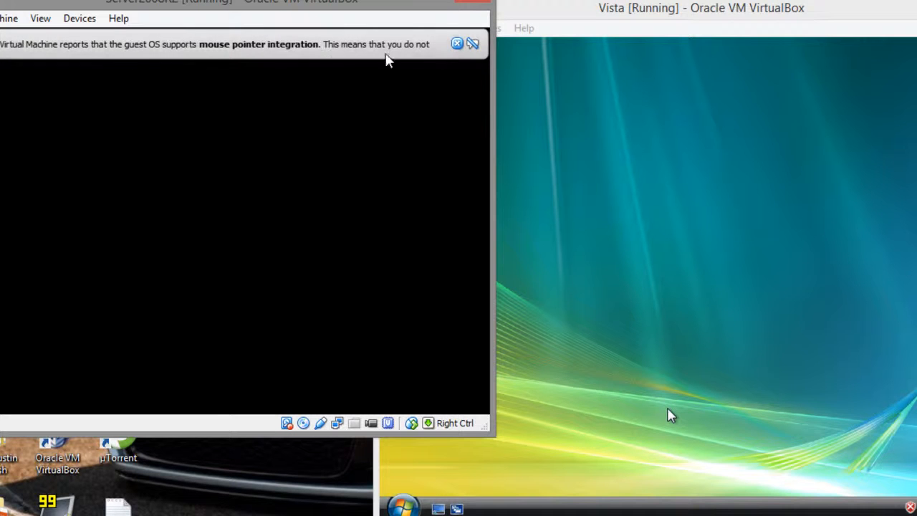
# Step: Dismiss the mouse pointer integration message on the restarting Server2008R2 virtual machine
pyautogui.click(457, 43)
pyautogui.click(582, 233)
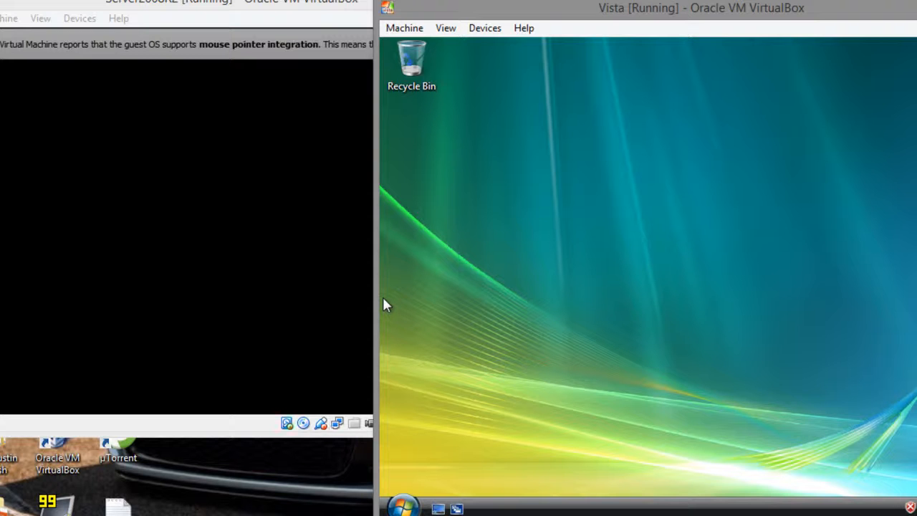
pyautogui.click(361, 290)
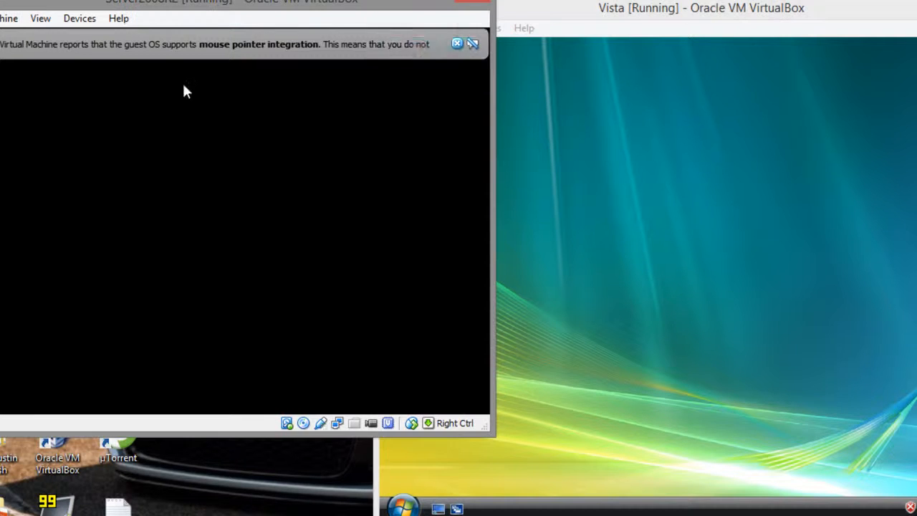
pyautogui.click(456, 44)
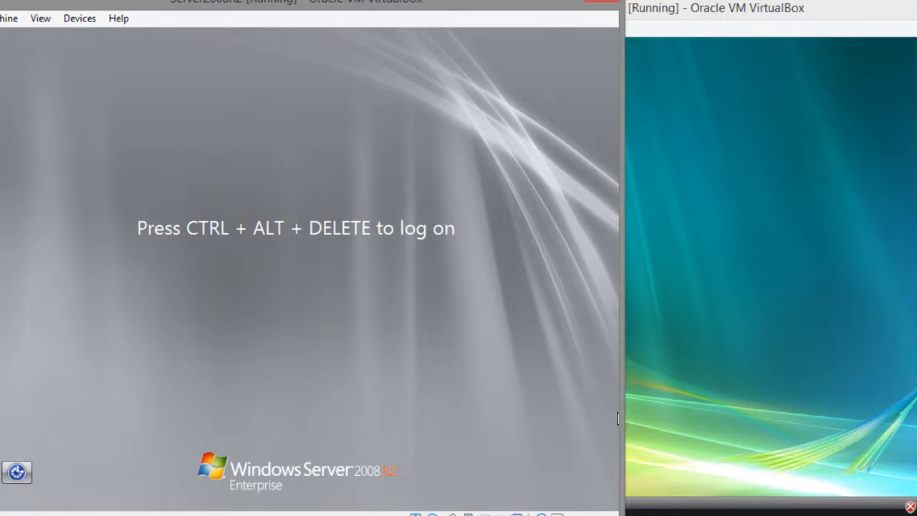
# Step: Send the secure logon sequence to Server2008R2 and log on as the TEST domain administrator with the account password
pyautogui.click(9, 29)
pyautogui.click(34, 151)
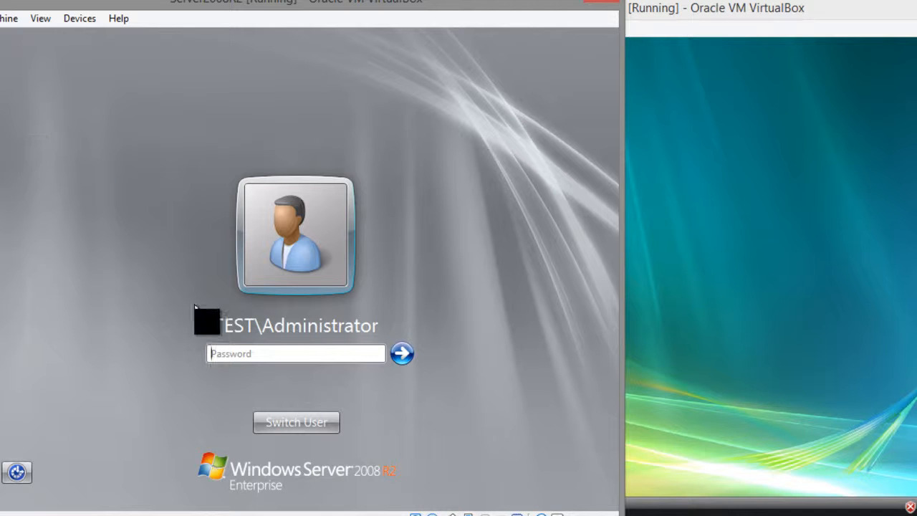
pyautogui.click(221, 351)
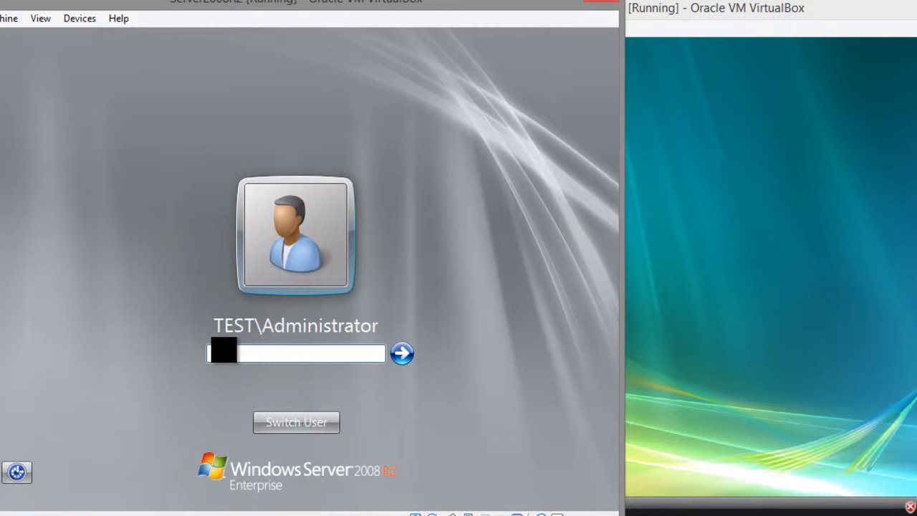
pyautogui.write('p@ssw0rd')
pyautogui.press('Return')
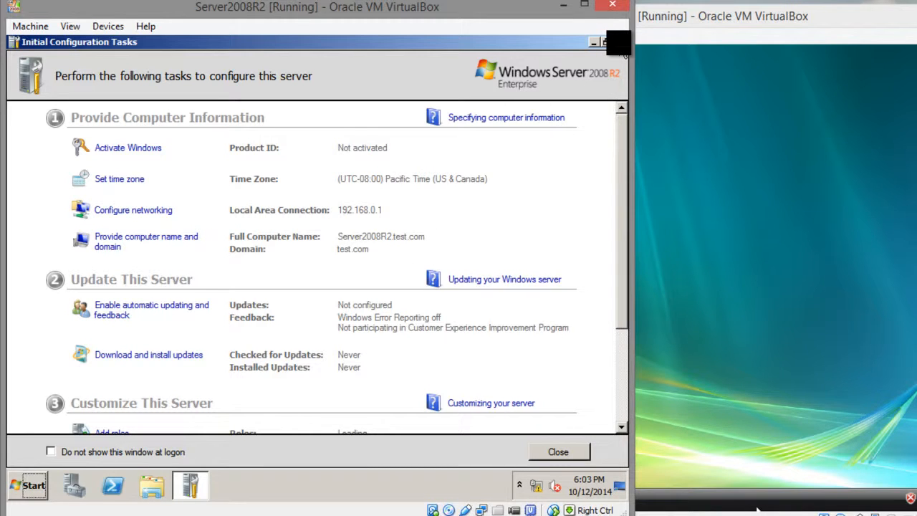
# Step: Clear the Server2008R2 desktop of the Initial Configuration Tasks and Server Manager windows
pyautogui.click(619, 43)
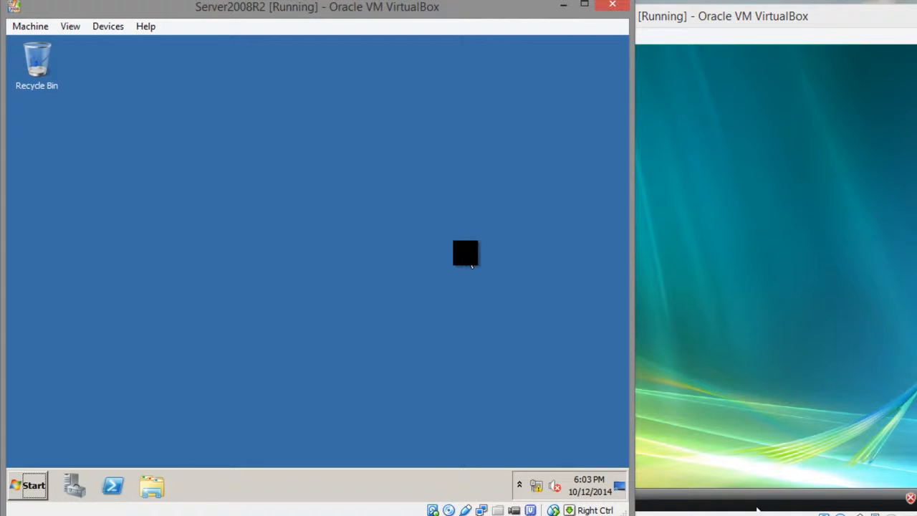
pyautogui.click(638, 349)
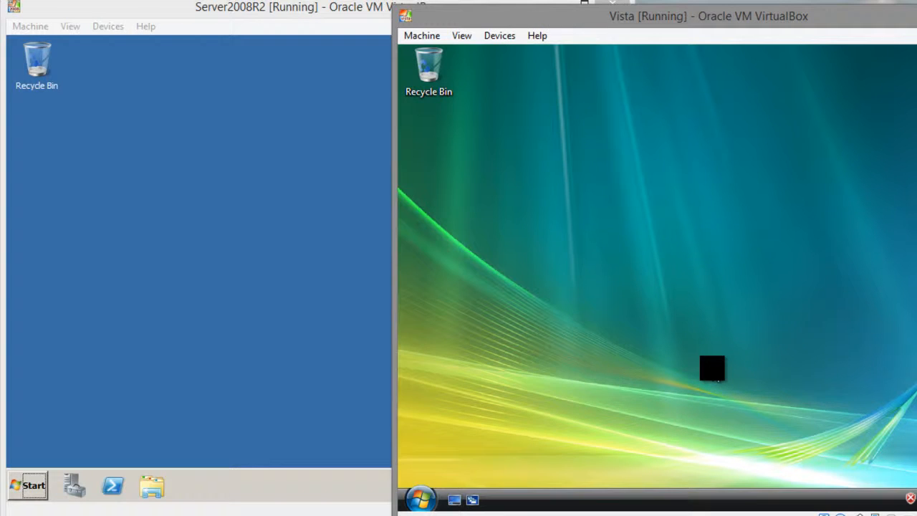
pyautogui.click(270, 354)
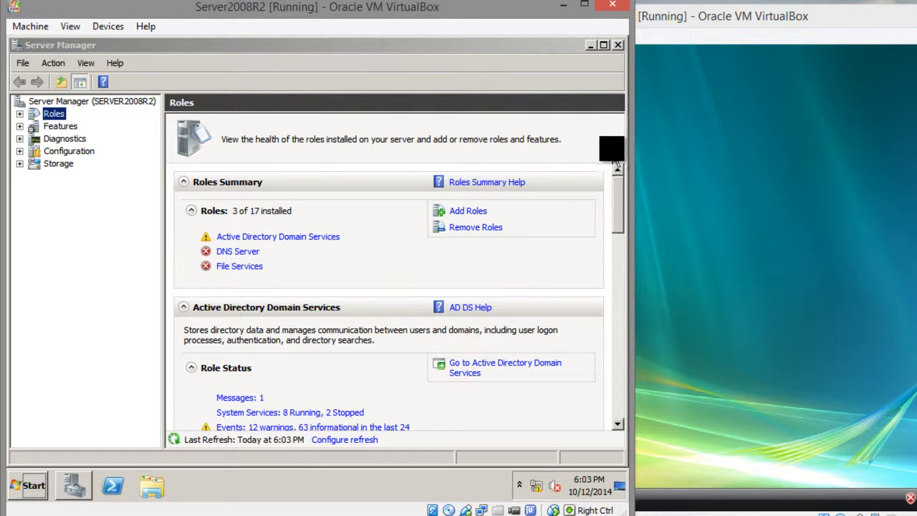
pyautogui.click(611, 56)
pyautogui.click(590, 45)
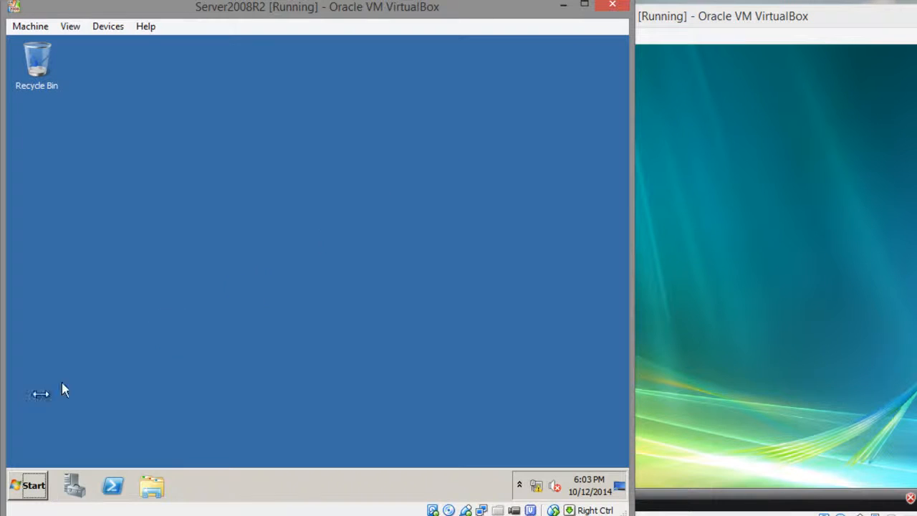
# Step: Open the server's System properties, examine its computer name and domain settings, and switch to the Vista virtual machine
pyautogui.click(27, 486)
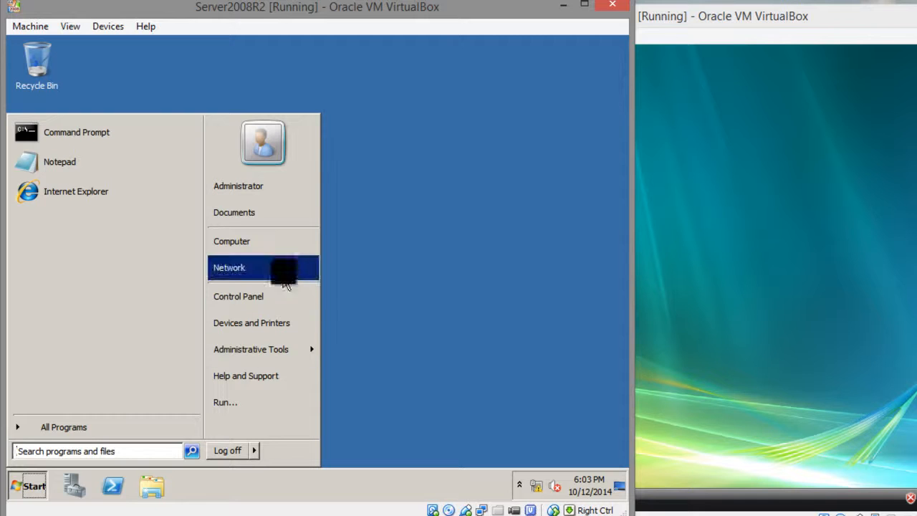
pyautogui.rightClick(290, 252)
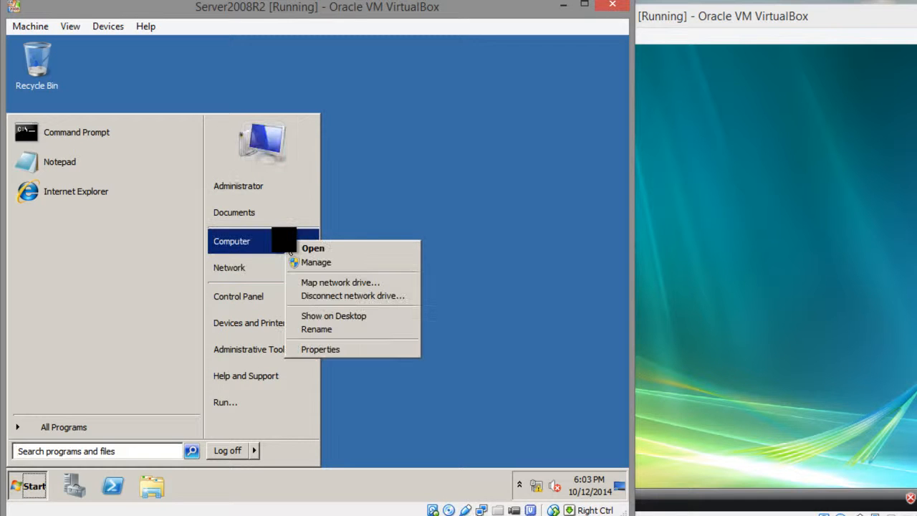
pyautogui.click(336, 350)
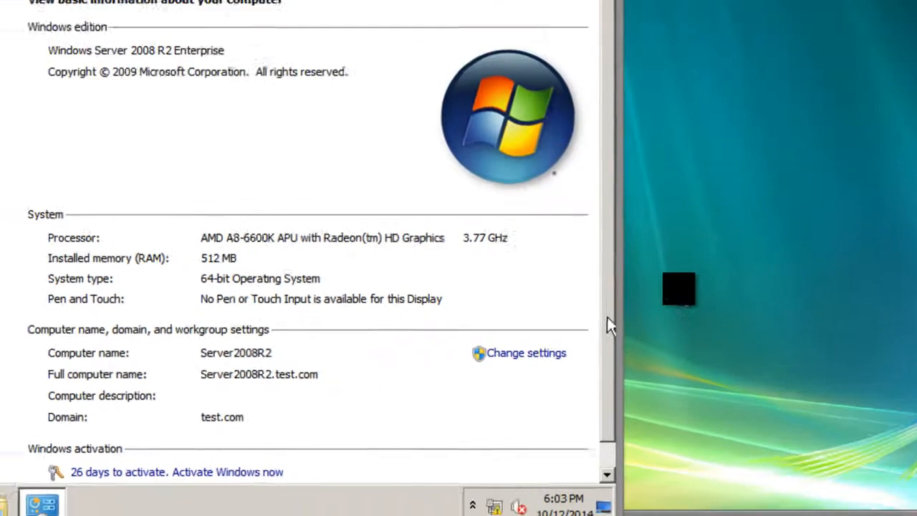
pyautogui.click(569, 255)
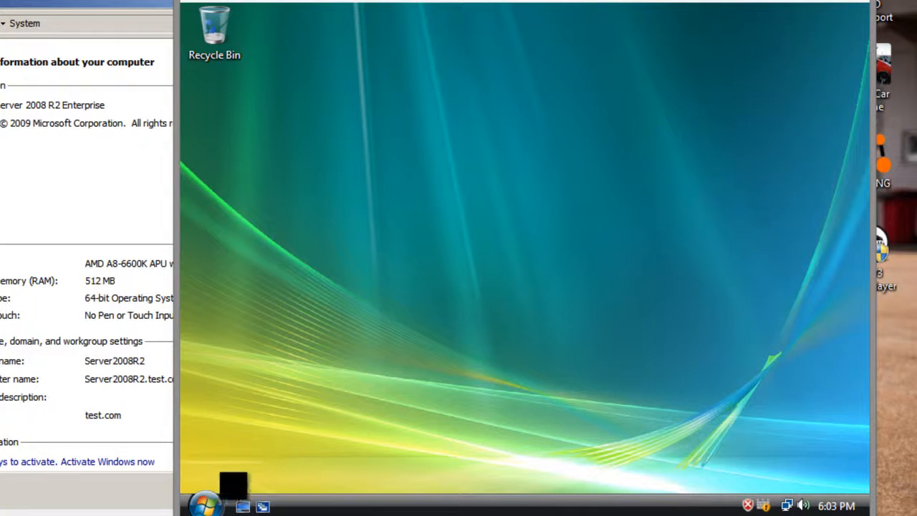
# Step: Open the Vista client's System properties and examine its computer name and workgroup settings
pyautogui.click(204, 504)
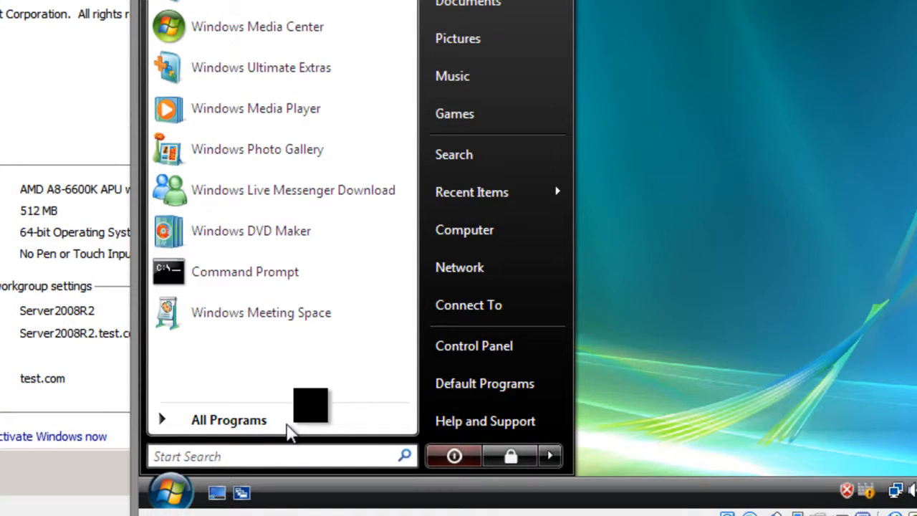
pyautogui.rightClick(435, 230)
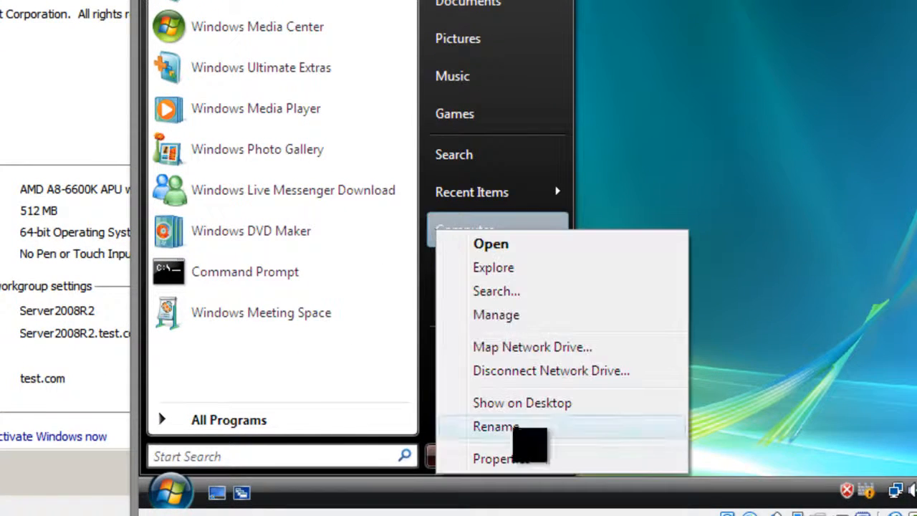
pyautogui.click(529, 462)
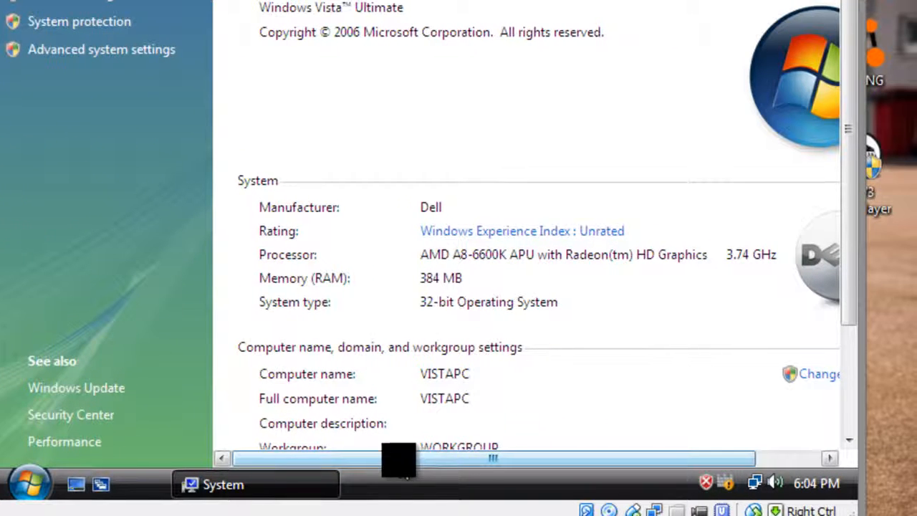
pyautogui.moveTo(535, 467); pyautogui.dragTo(688, 465)
pyautogui.scroll(-2, 601, 345)
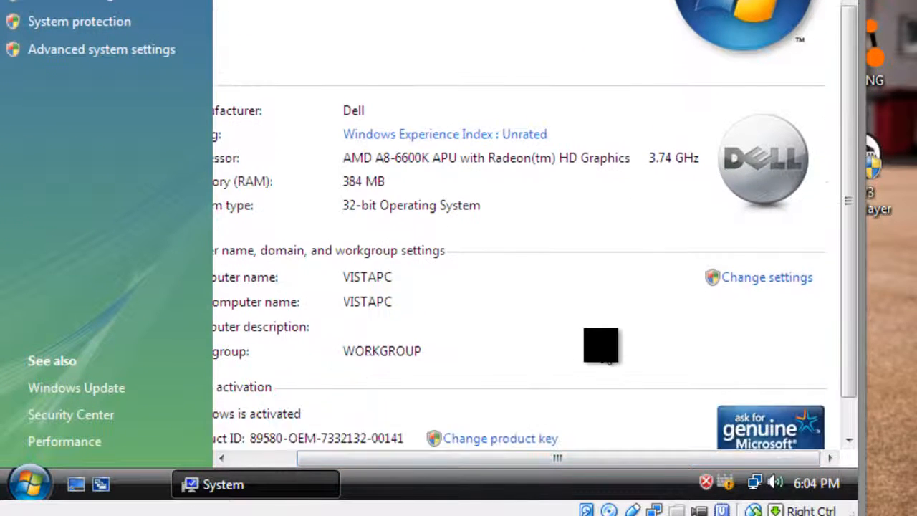
pyautogui.moveTo(355, 457); pyautogui.dragTo(291, 457)
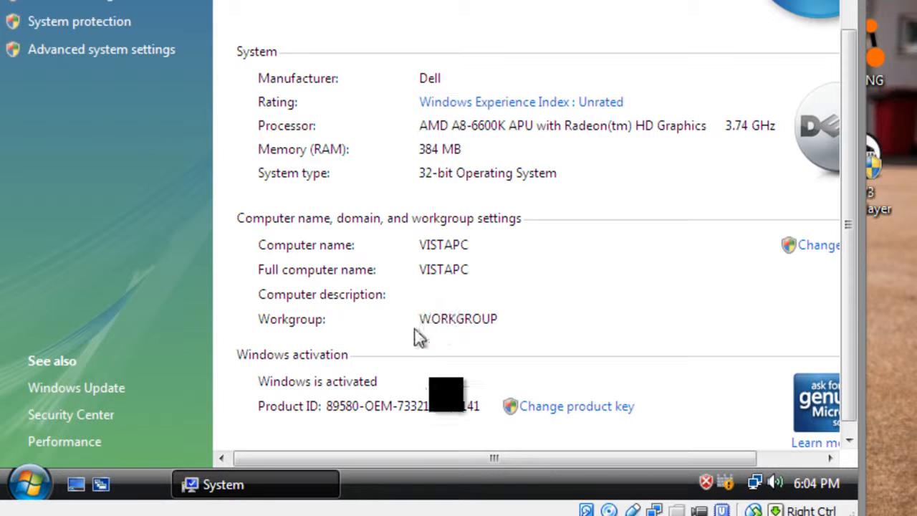
pyautogui.moveTo(493, 457); pyautogui.dragTo(559, 459)
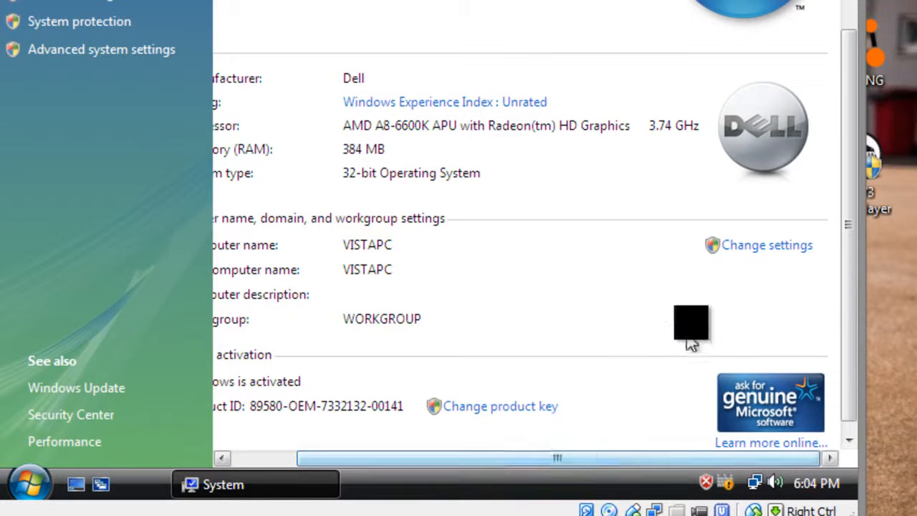
# Step: Open the name and domain membership settings of VISTAPC for changing, granting the requested permission
pyautogui.click(745, 246)
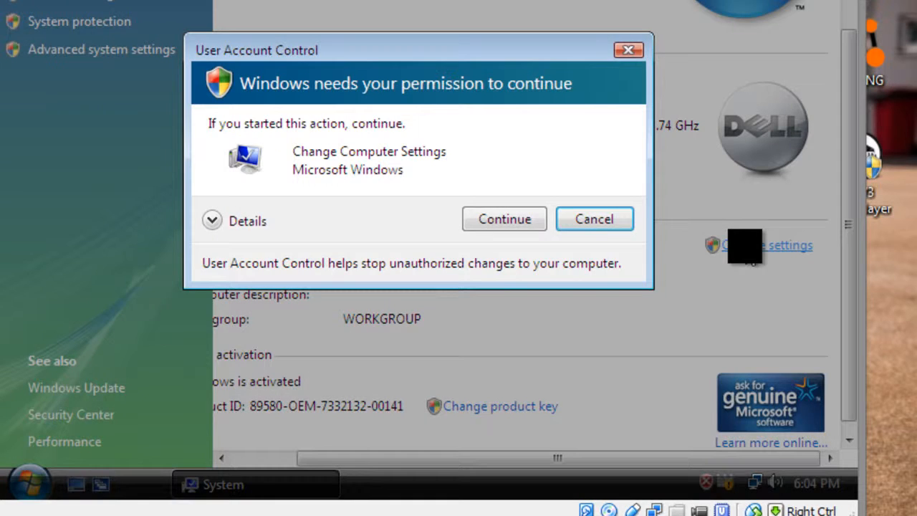
pyautogui.click(510, 220)
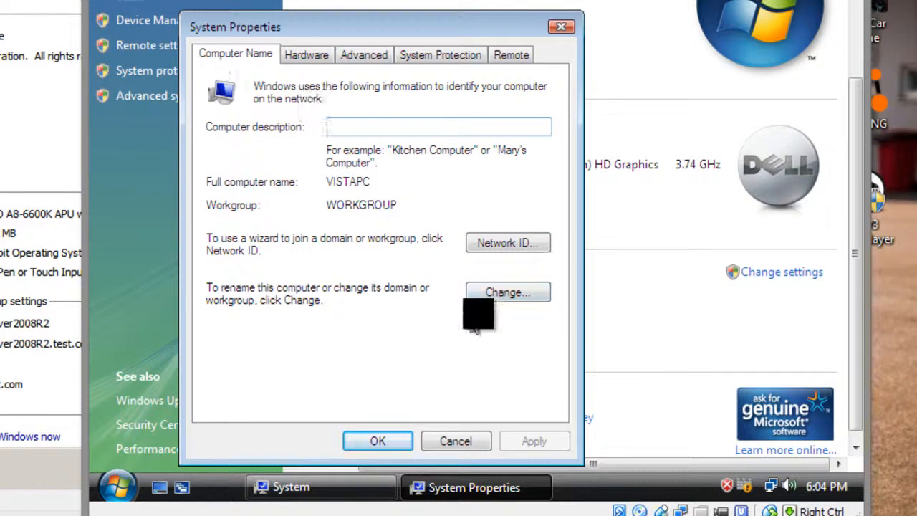
pyautogui.click(502, 295)
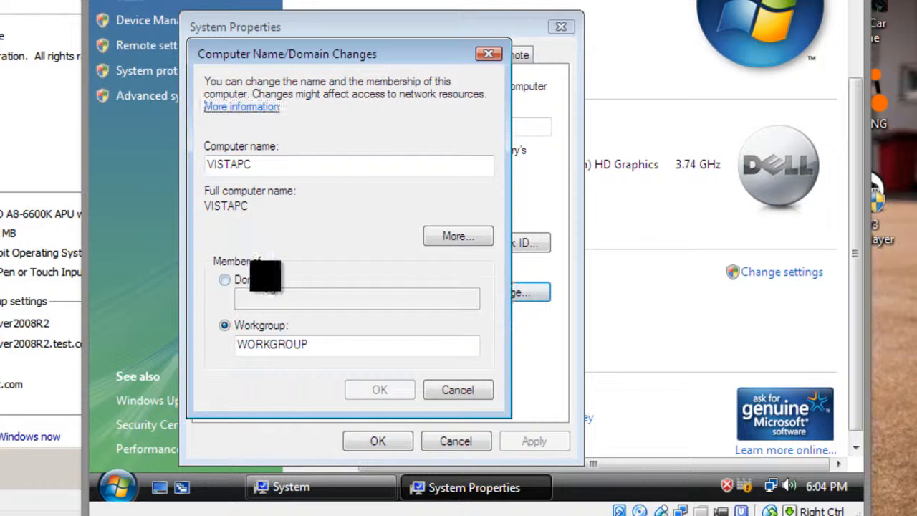
# Step: Set VISTAPC as a member of the domain test.com, checking the domain name on the server, and submit the change
pyautogui.click(261, 278)
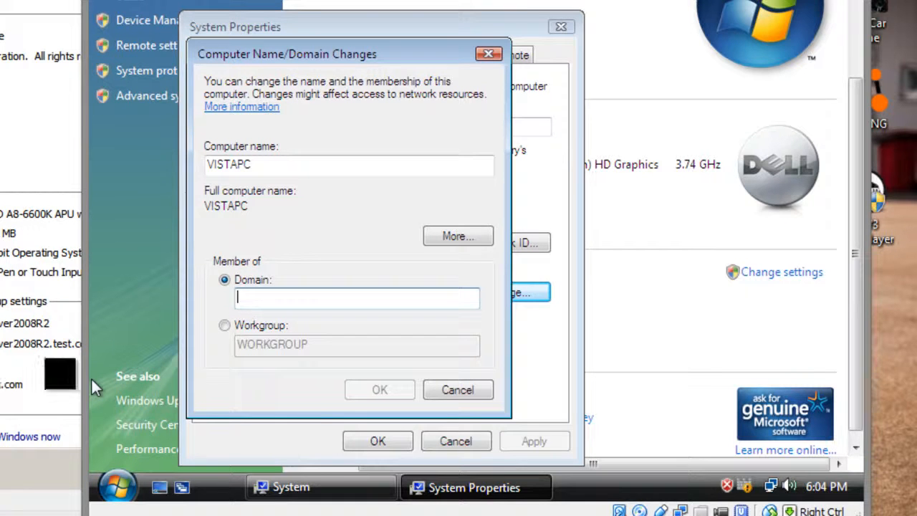
pyautogui.click(68, 372)
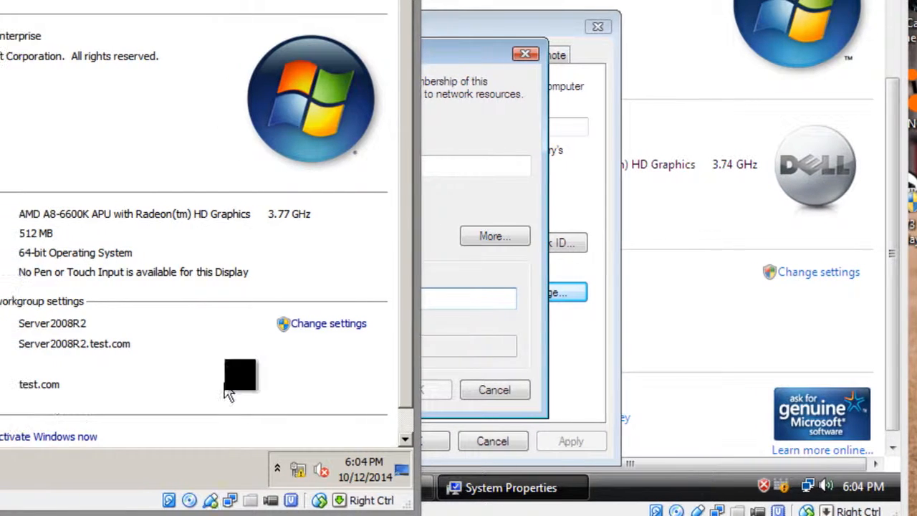
pyautogui.click(410, 208)
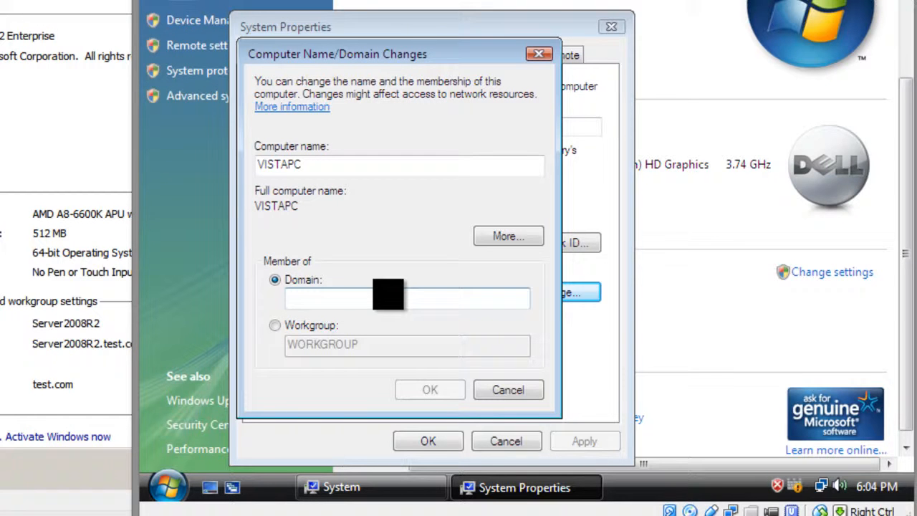
pyautogui.click(388, 294)
pyautogui.write('test.com')
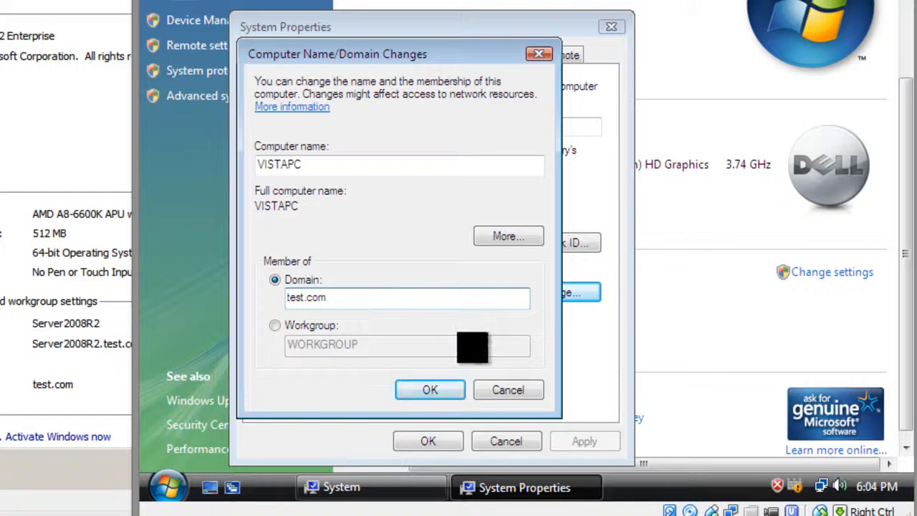
pyautogui.click(429, 380)
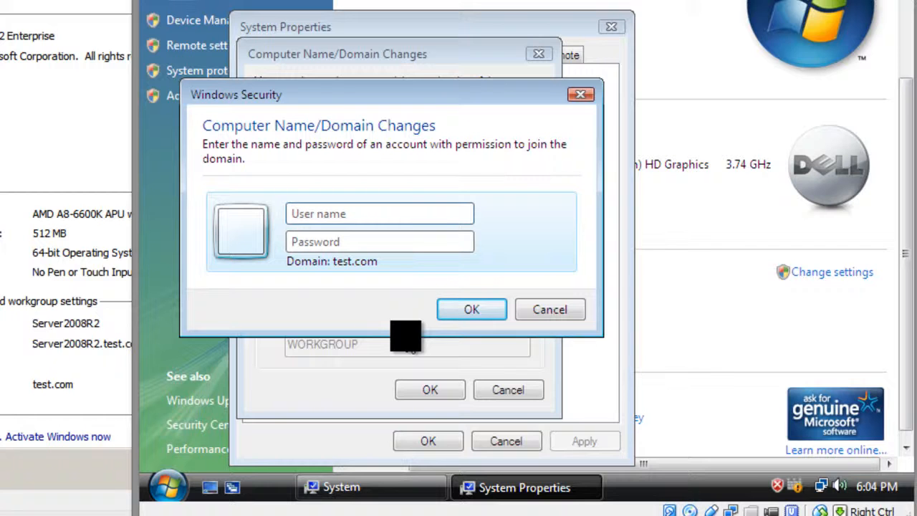
# Step: Authorize the domain join with the user name Administrator and the account password
pyautogui.write('Administrator')
pyautogui.press('Tab')
pyautogui.write('Pass')
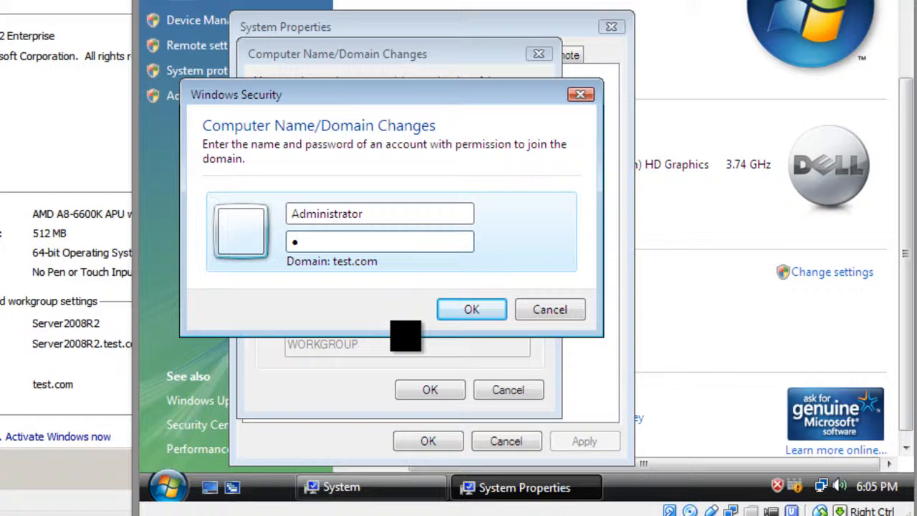
pyautogui.write('word')
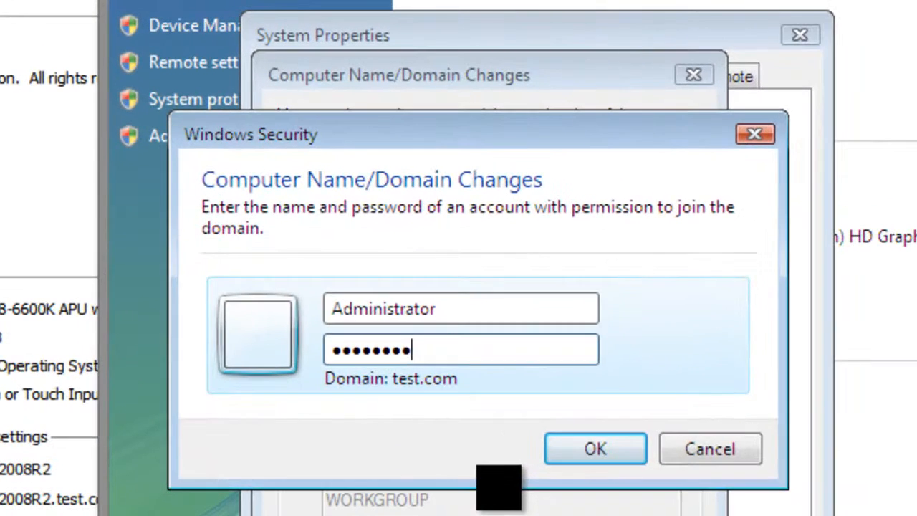
pyautogui.press('Return')
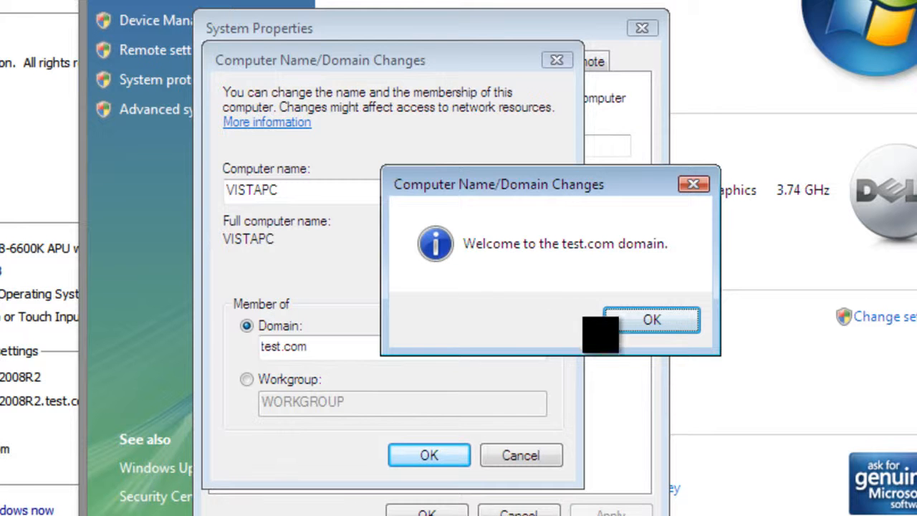
# Step: Acknowledge the domain join messages, close System Properties and restart the Vista client
pyautogui.click(630, 322)
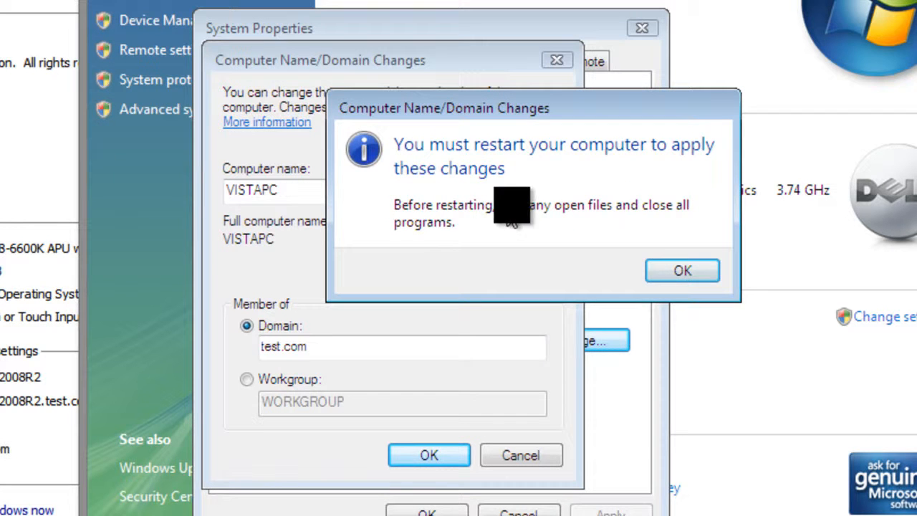
pyautogui.click(652, 270)
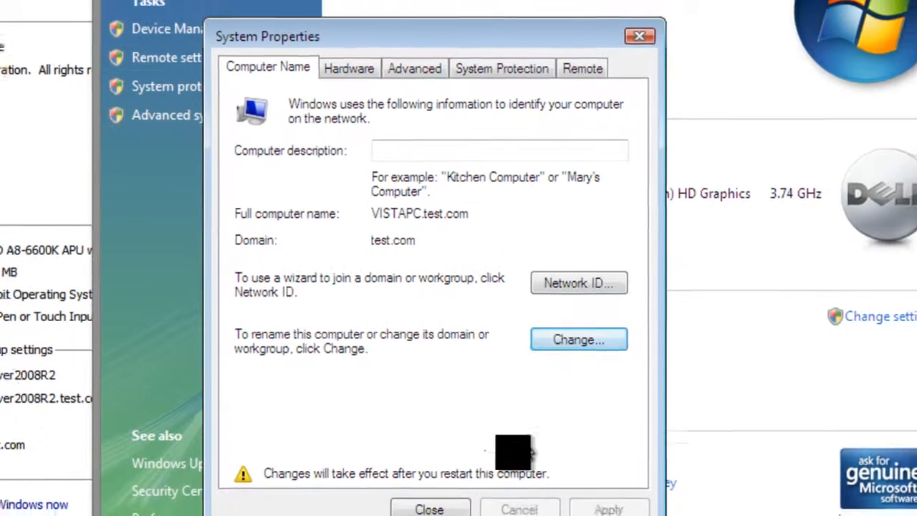
pyautogui.click(425, 513)
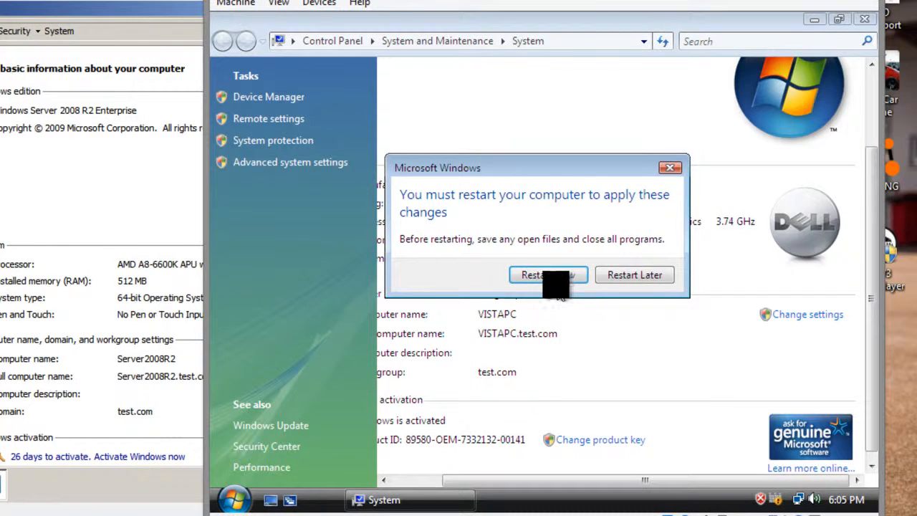
pyautogui.click(556, 277)
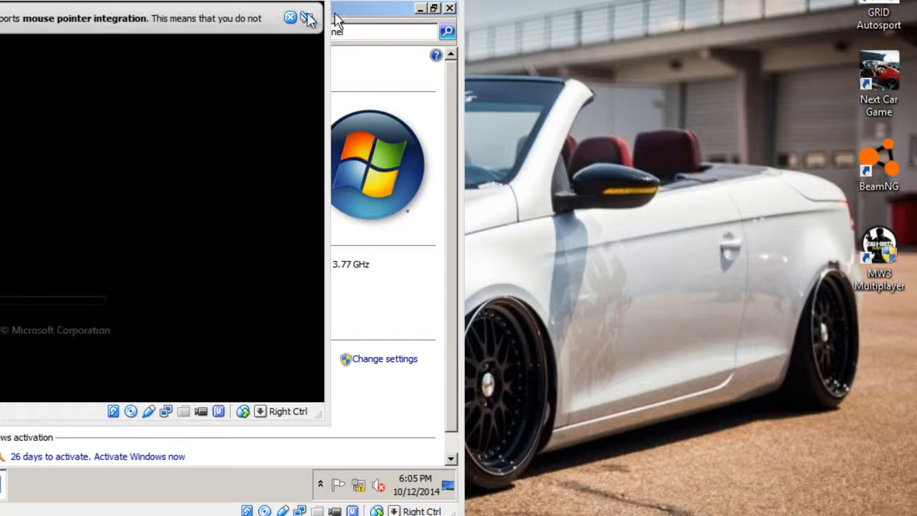
# Step: Dismiss the mouse pointer integration message and reposition the Vista virtual machine window beside the server's
pyautogui.click(308, 18)
pyautogui.moveTo(580, 22); pyautogui.dragTo(628, 16)
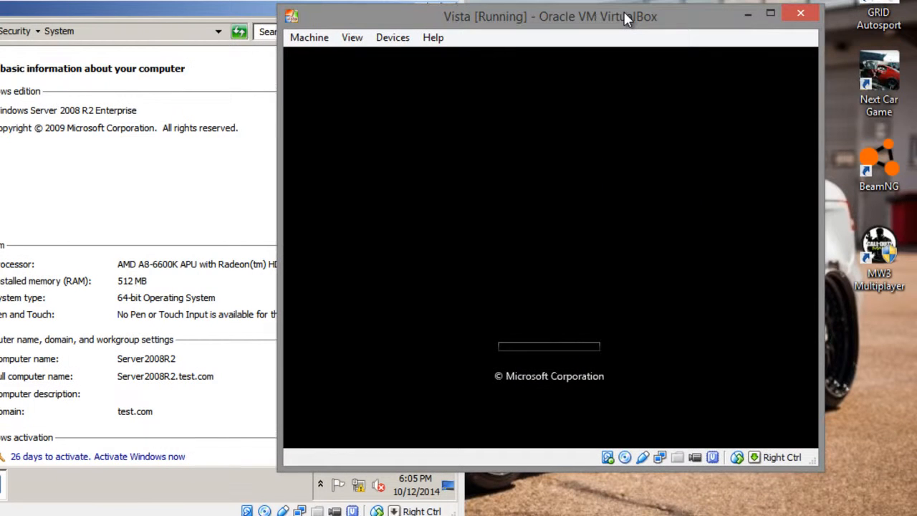
pyautogui.click(784, 64)
pyautogui.moveTo(487, 24); pyautogui.dragTo(469, 0)
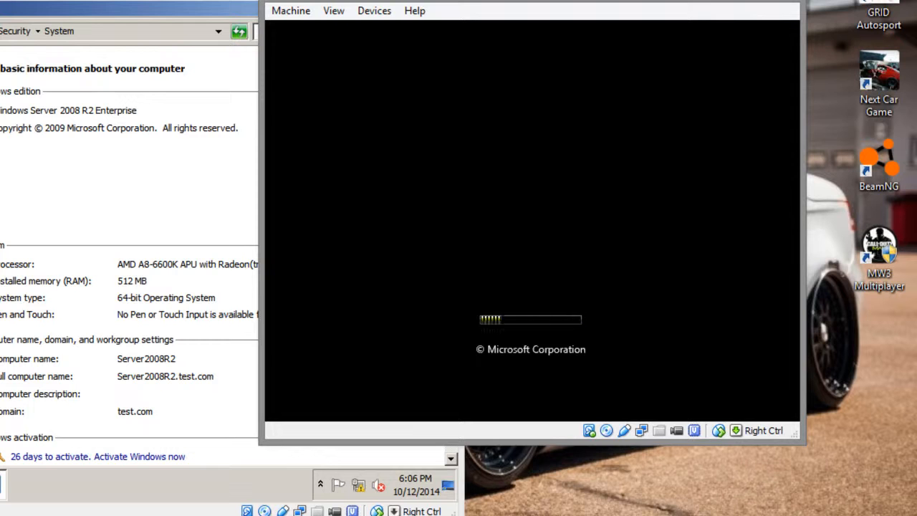
# Step: Close the System window on Server2008R2 and return to the Vista virtual machine
pyautogui.click(133, 374)
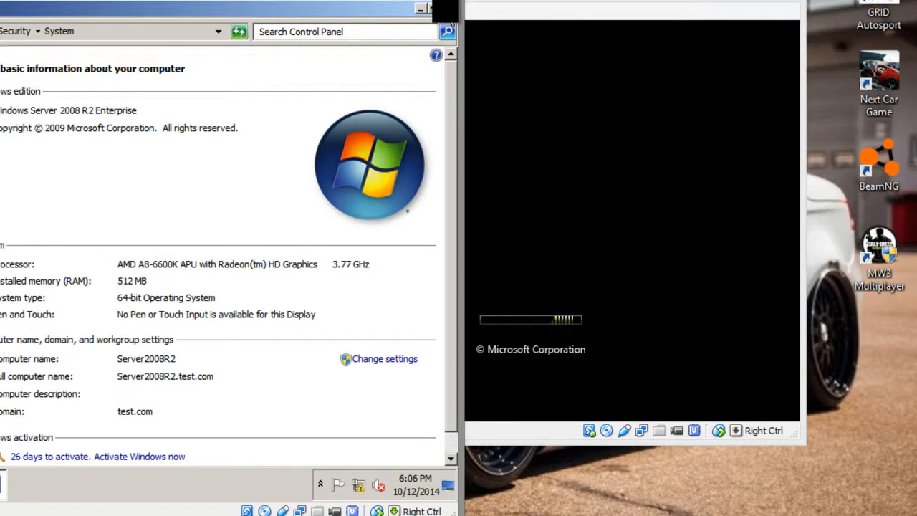
pyautogui.click(449, 8)
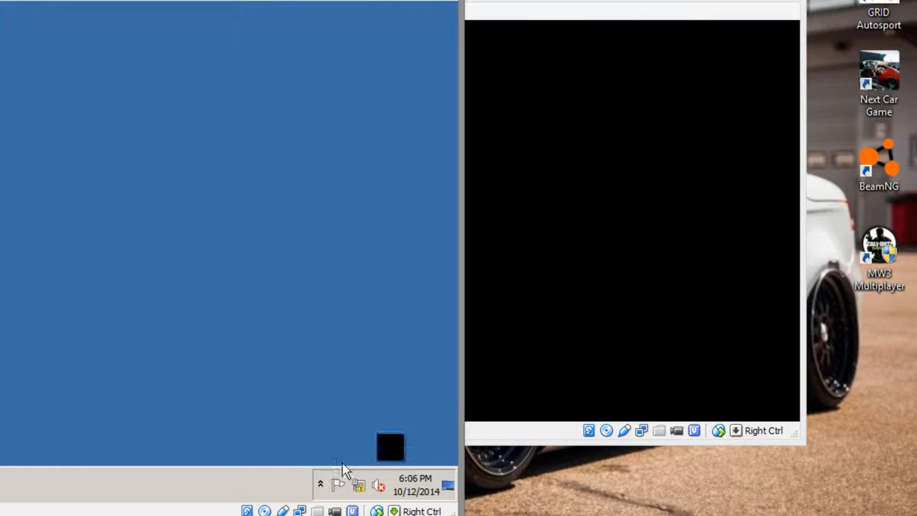
pyautogui.click(557, 383)
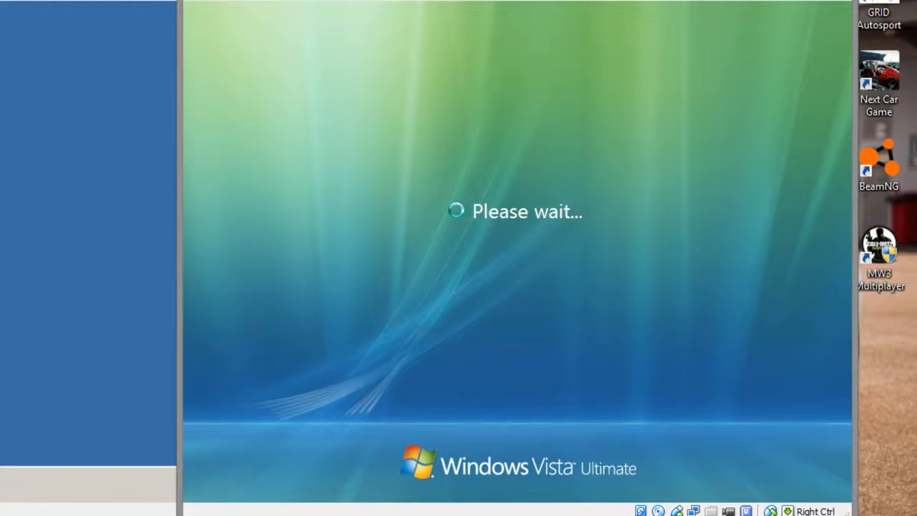
# Step: Send the secure logon sequence to the Vista client and choose to log on as another user
pyautogui.moveTo(678, 511)
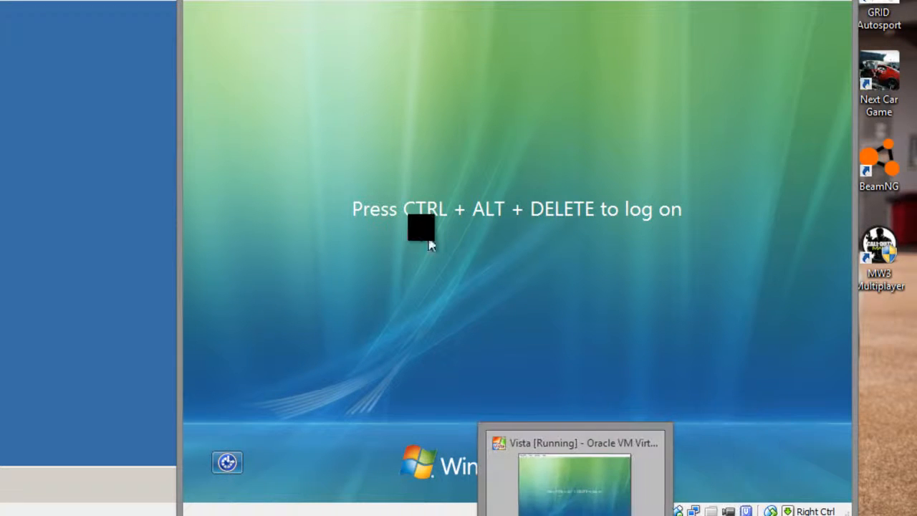
pyautogui.hotkey('ctrl', 'Home')
pyautogui.click(224, 120)
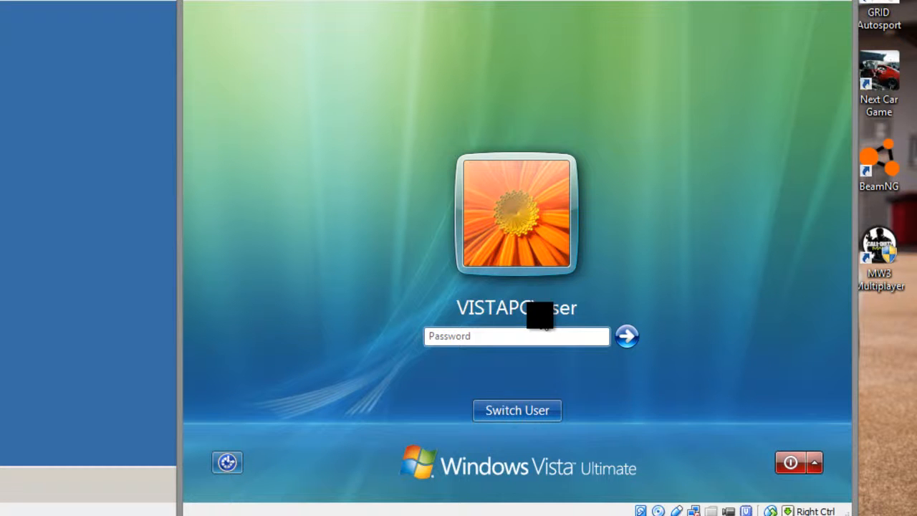
pyautogui.click(502, 414)
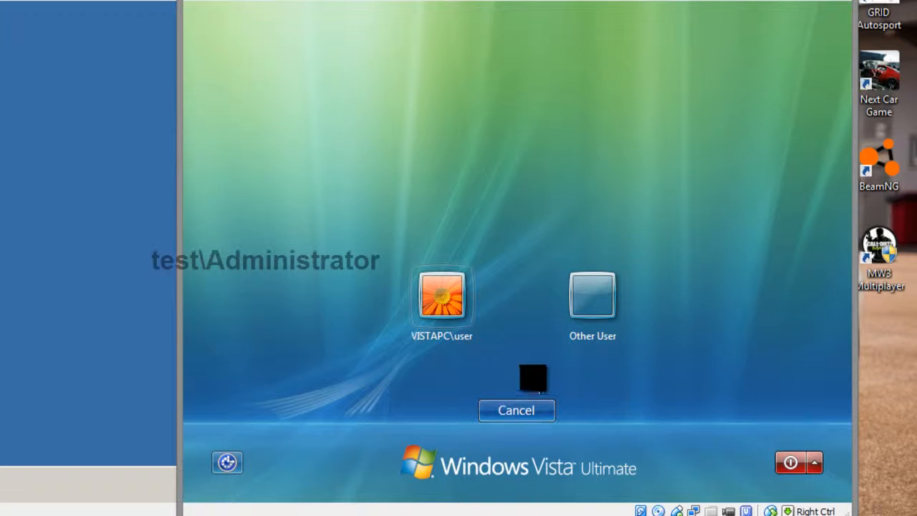
pyautogui.click(579, 315)
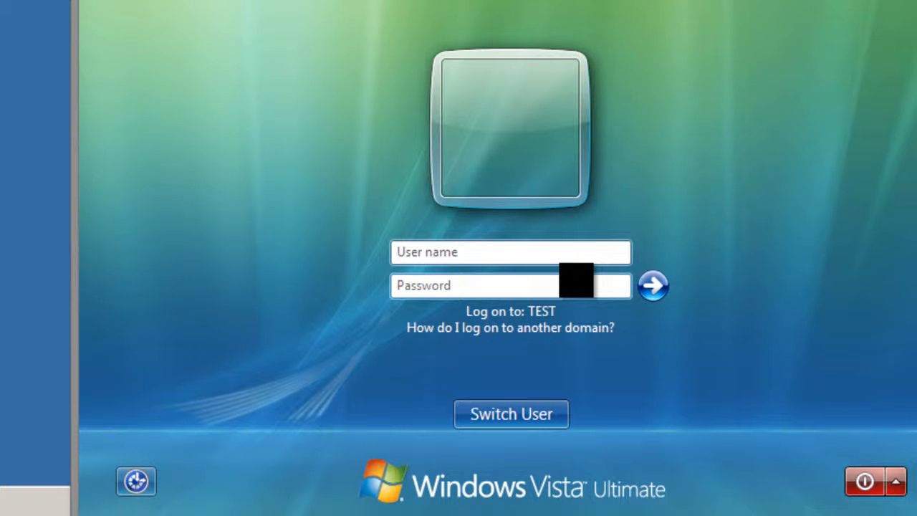
# Step: Log on to the Vista client as test\Administrator with the account password
pyautogui.write('test\\')
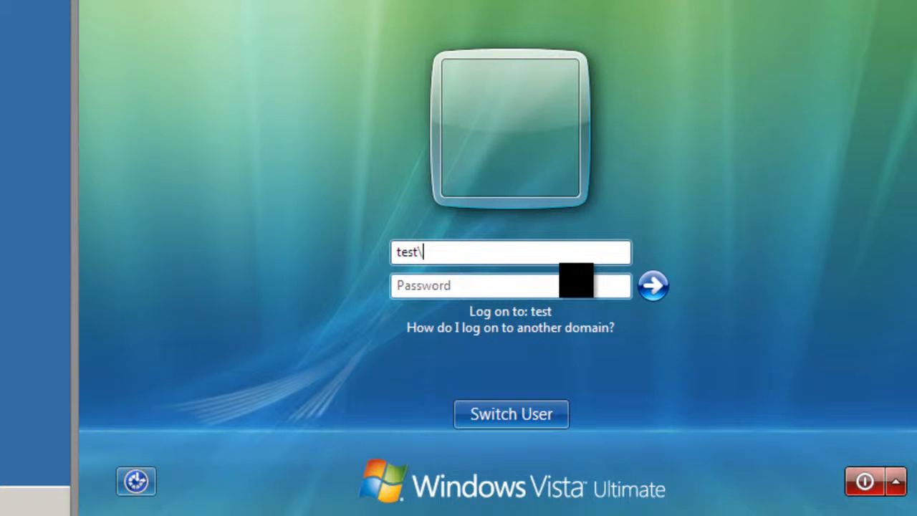
pyautogui.write('Administrator')
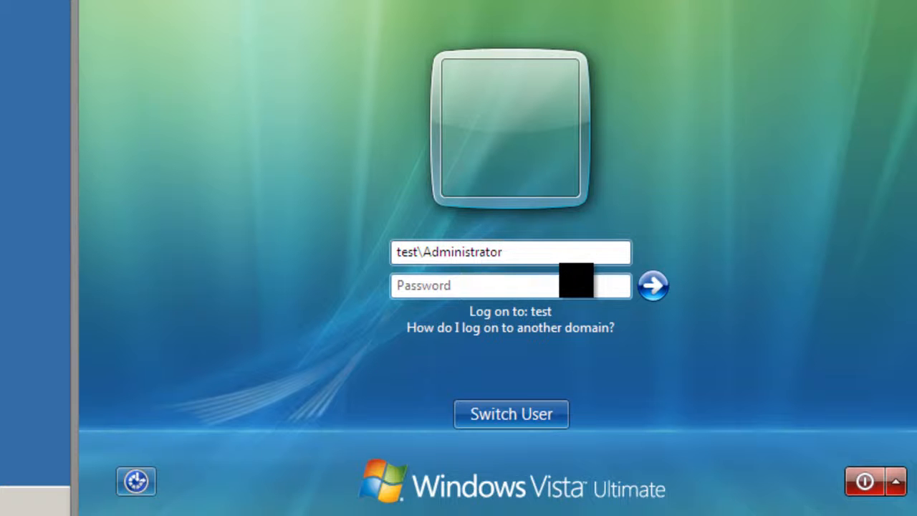
pyautogui.press('Tab')
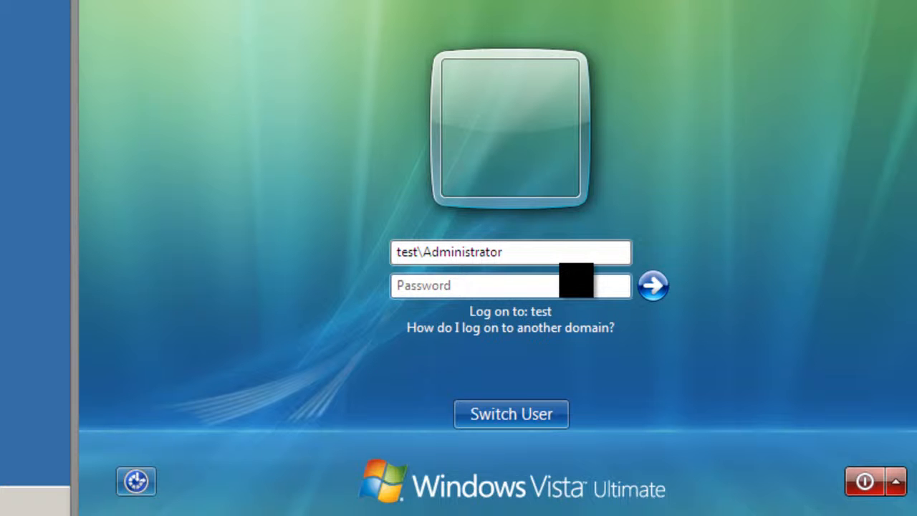
pyautogui.write('••••')
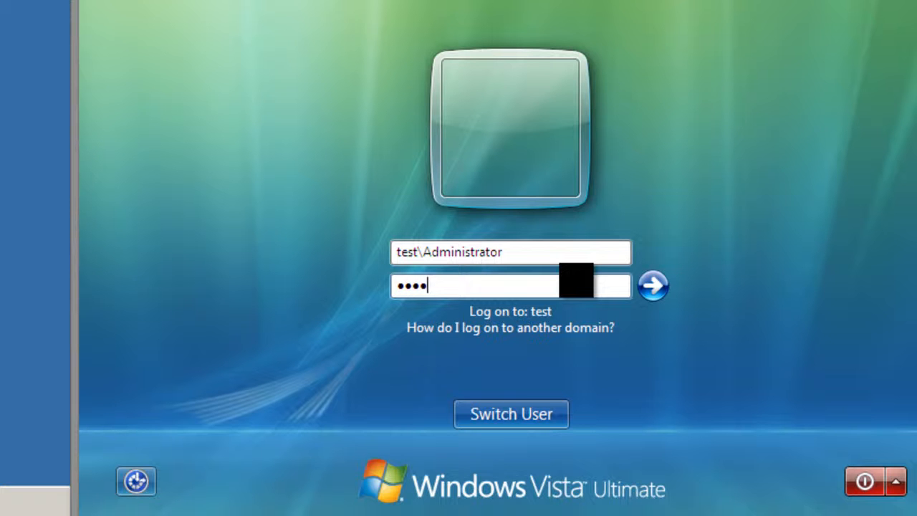
pyautogui.write('••••')
pyautogui.press('Return')
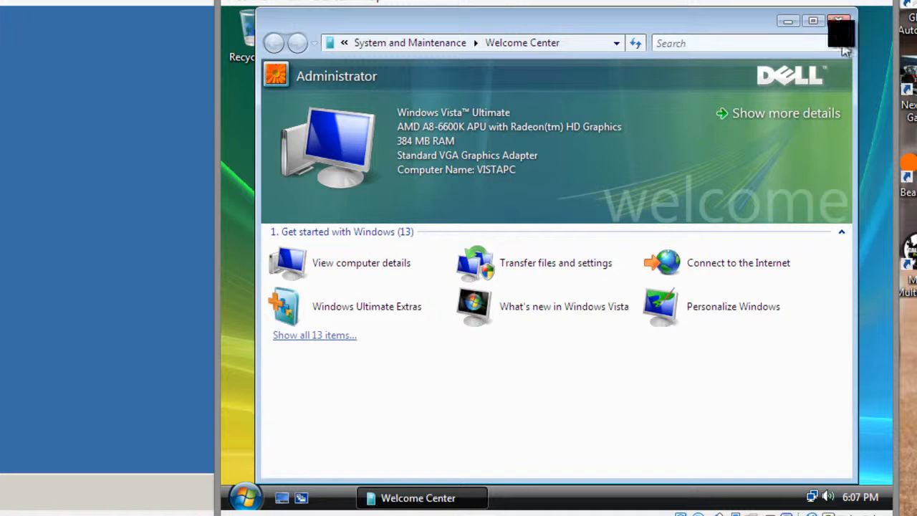
# Step: Close the Welcome Center and check the computer name and domain in the Vista client's system properties, closing the window when done
pyautogui.click(839, 21)
pyautogui.click(244, 496)
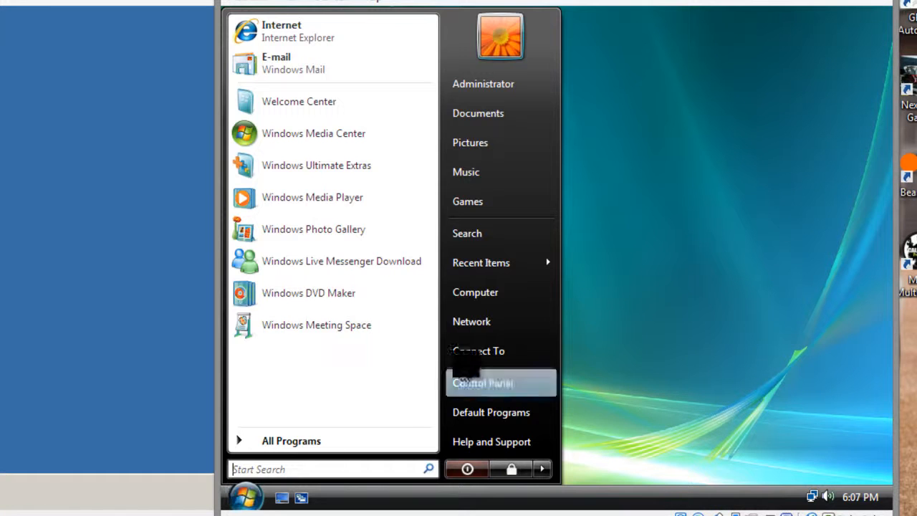
pyautogui.rightClick(493, 292)
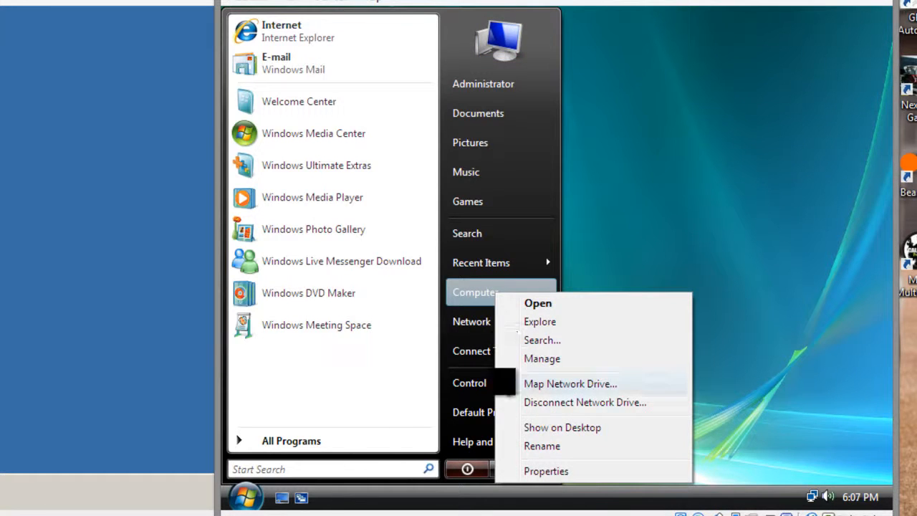
pyautogui.click(547, 471)
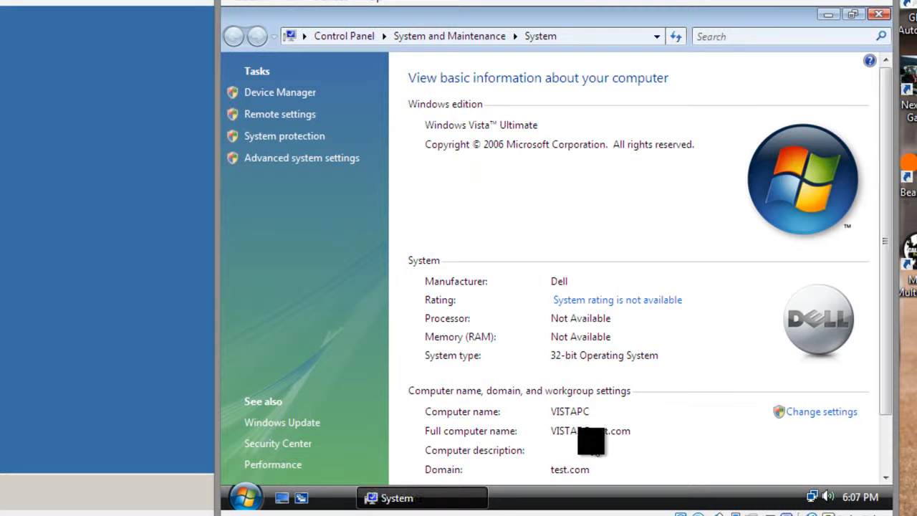
pyautogui.scroll(-1, 634, 258)
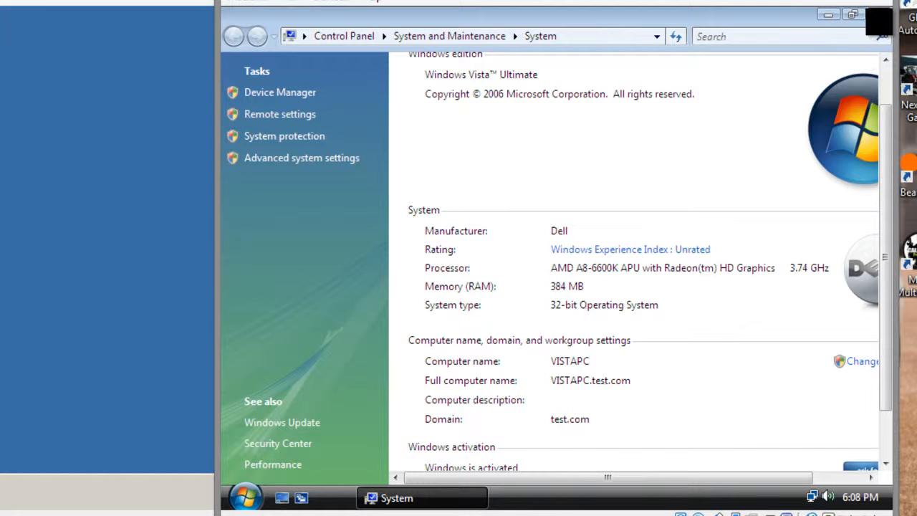
pyautogui.click(880, 15)
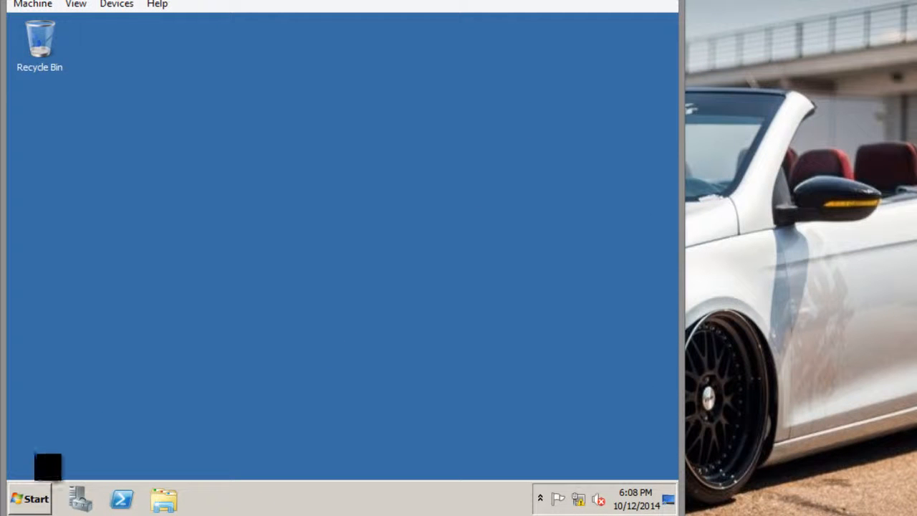
# Step: On the server, open Active Directory Users and Computers and select VISTAPC in the Computers container of test.com
pyautogui.click(34, 491)
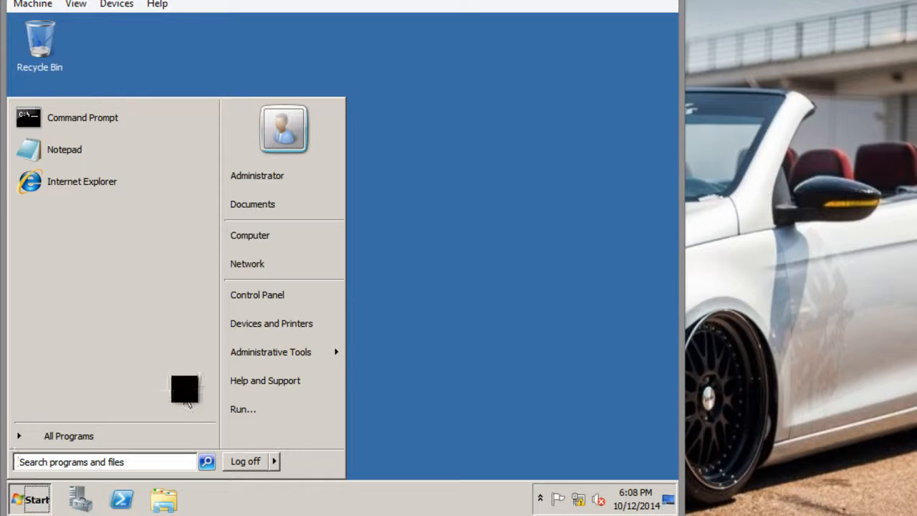
pyautogui.moveTo(256, 354)
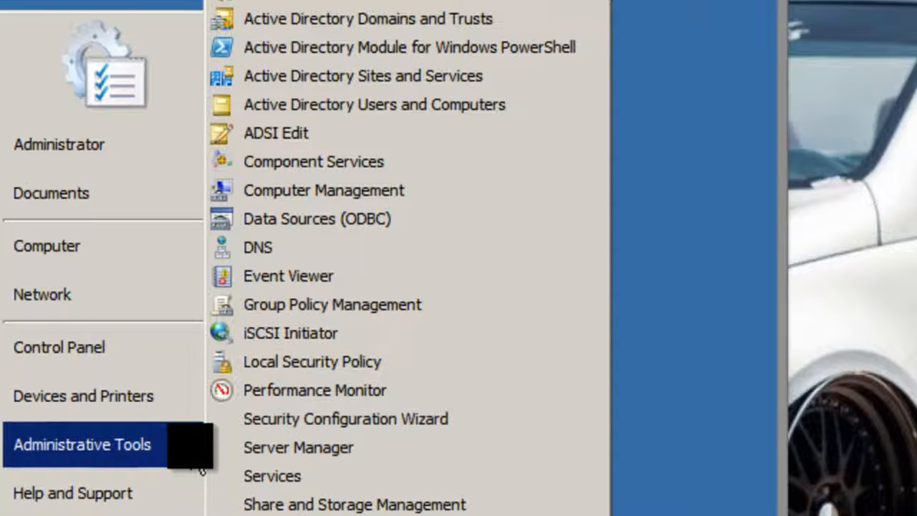
pyautogui.click(372, 107)
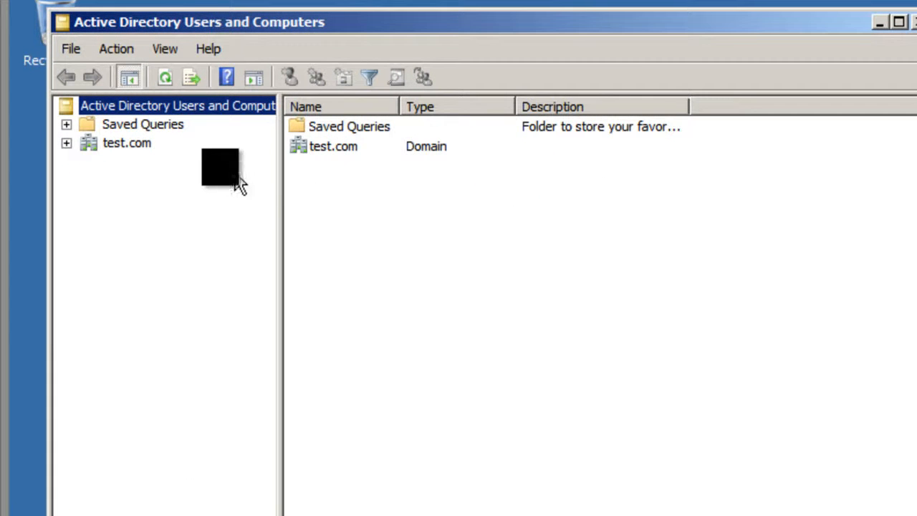
pyautogui.click(66, 142)
pyautogui.click(127, 143)
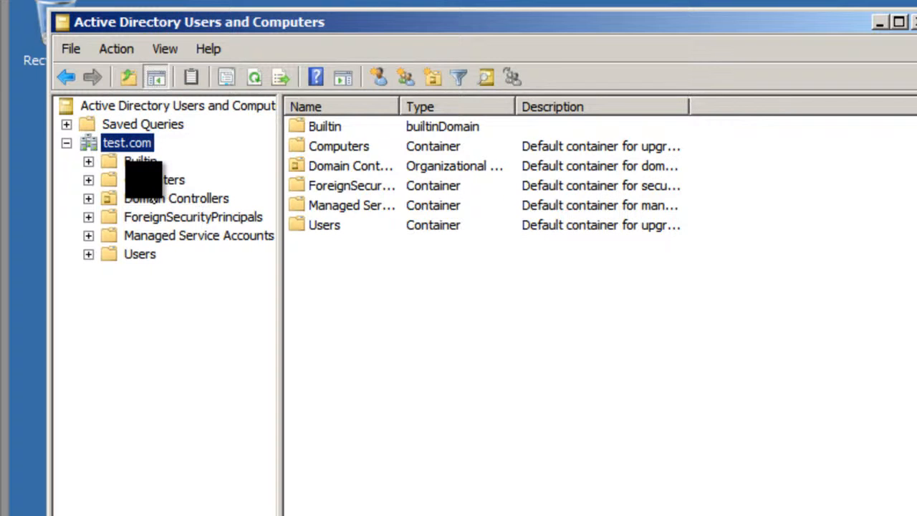
pyautogui.click(147, 180)
pyautogui.click(308, 127)
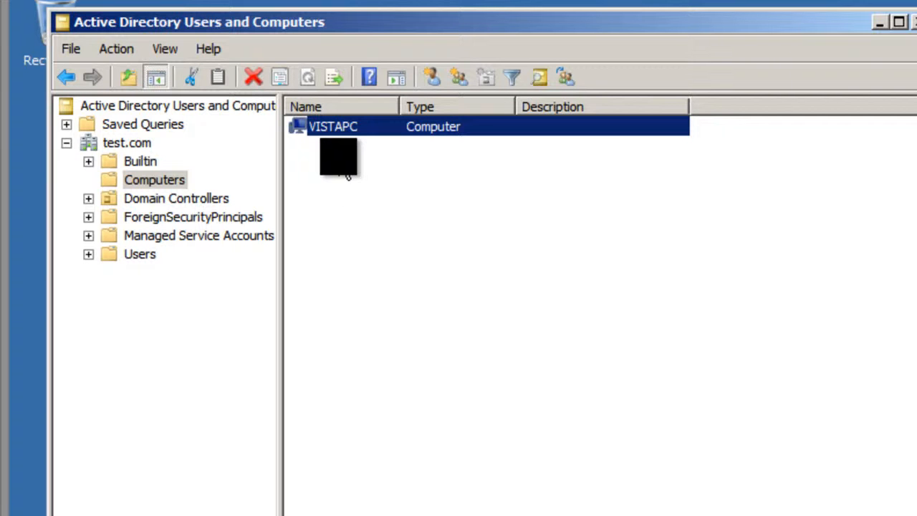
# Step: Set VISTAPC's delegation to trust the computer for any service (Kerberos only), apply it, and close Active Directory Users and Computers
pyautogui.rightClick(335, 127)
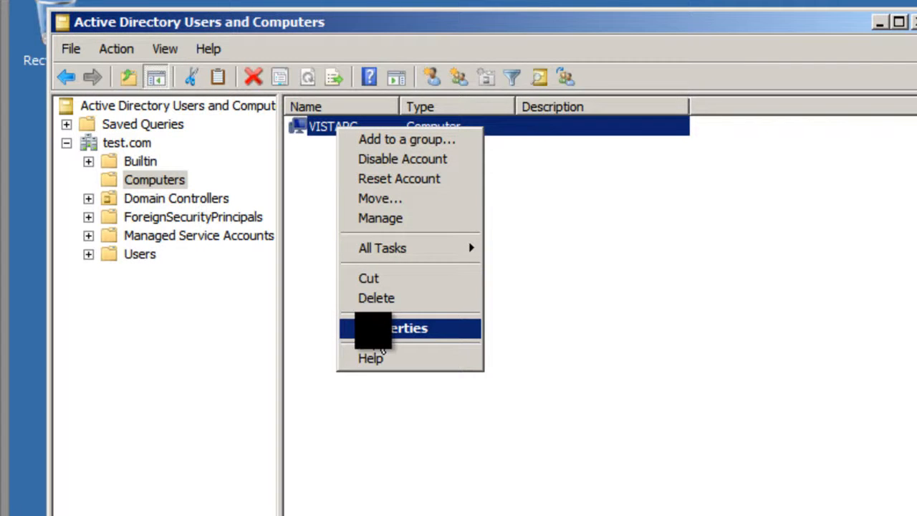
pyautogui.click(380, 328)
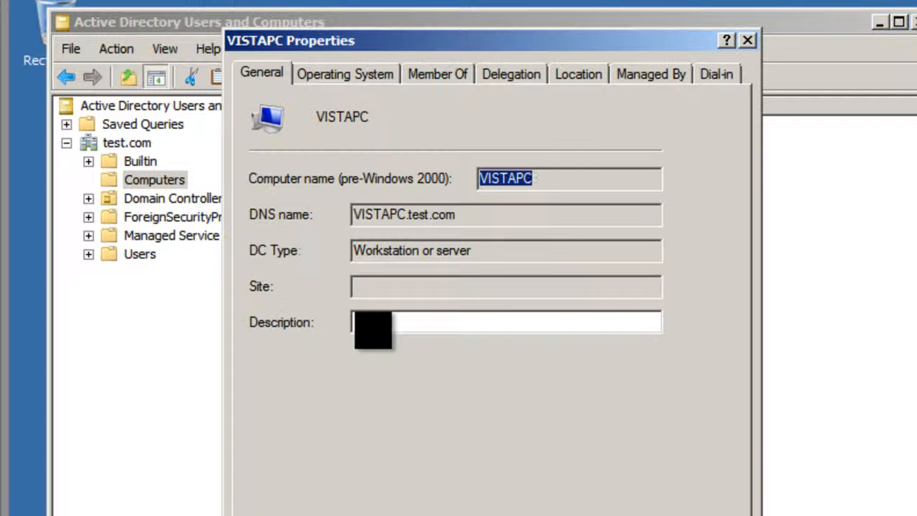
pyautogui.click(509, 76)
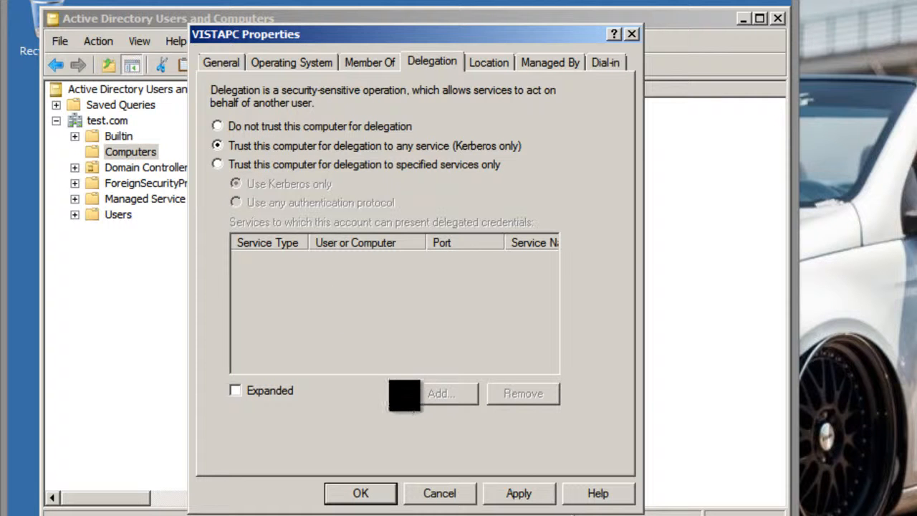
pyautogui.click(519, 494)
pyautogui.click(389, 495)
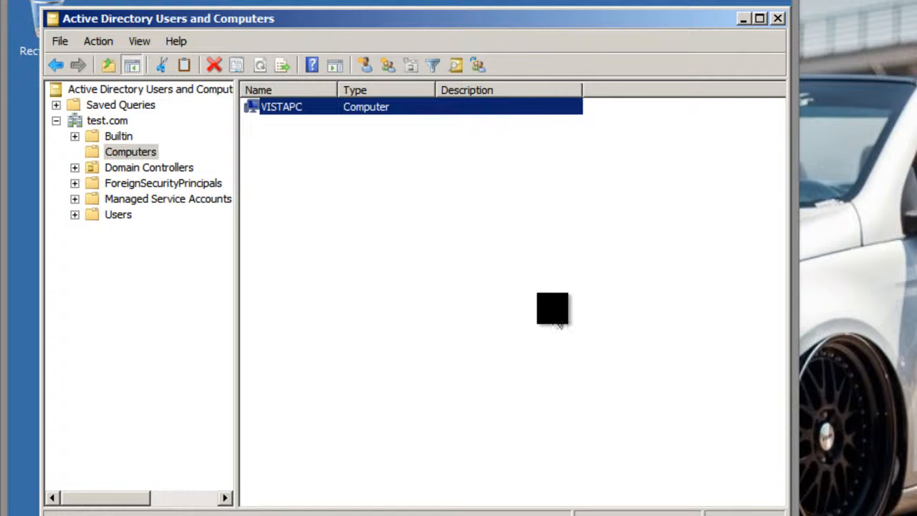
pyautogui.click(778, 20)
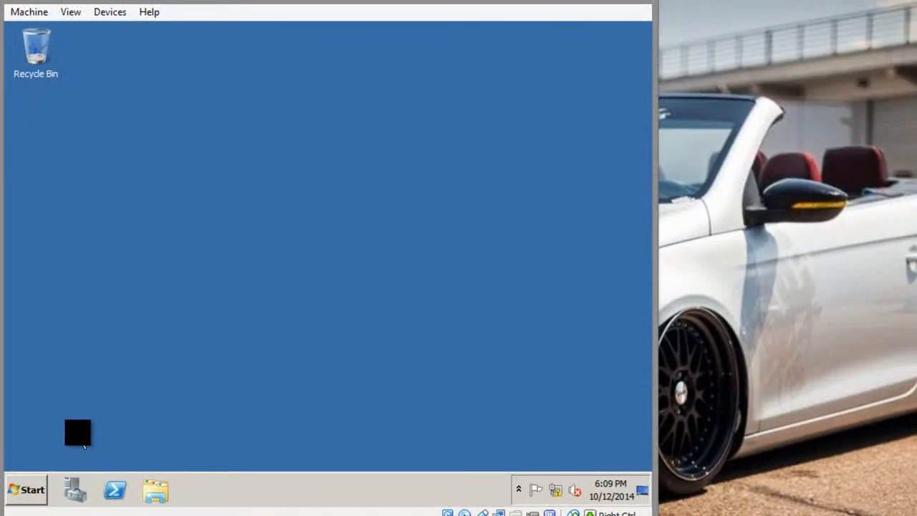
# Step: Reopen Active Directory Users and Computers on the server and select the Users container under test.com
pyautogui.click(43, 485)
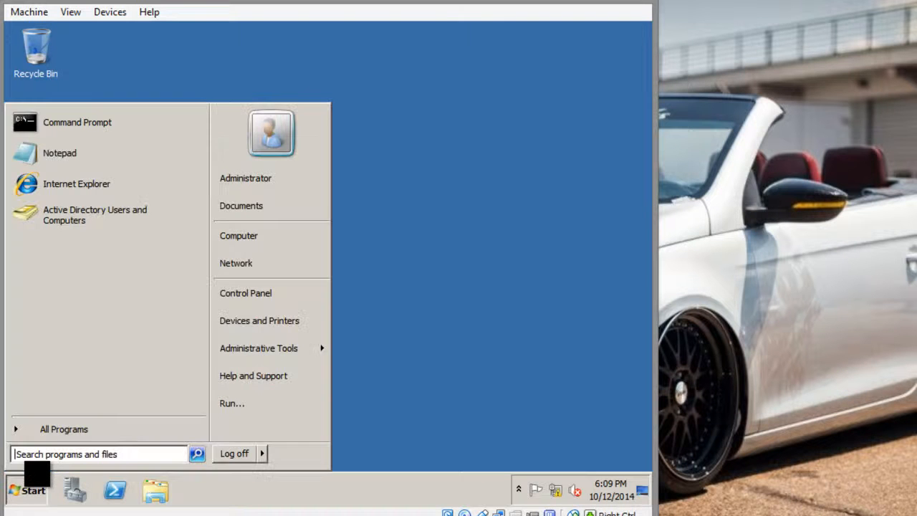
pyautogui.click(404, 273)
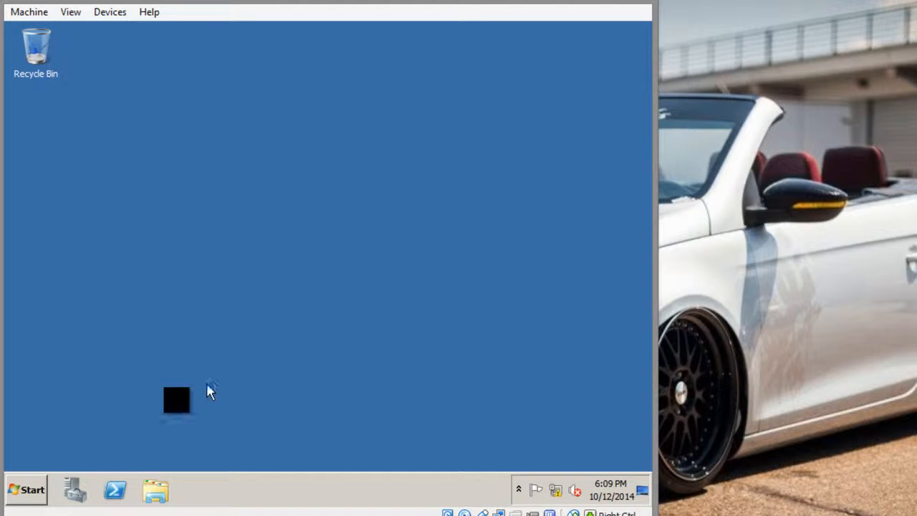
pyautogui.click(36, 487)
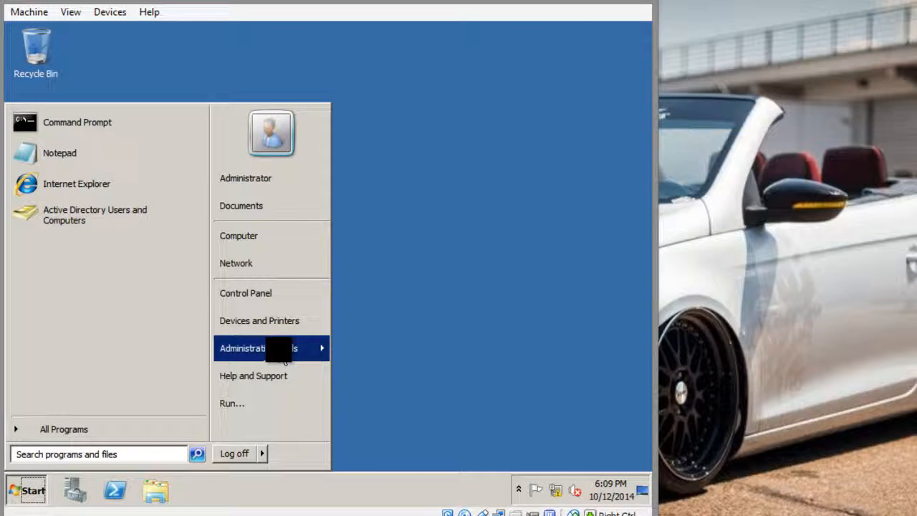
pyautogui.moveTo(276, 348)
pyautogui.click(403, 156)
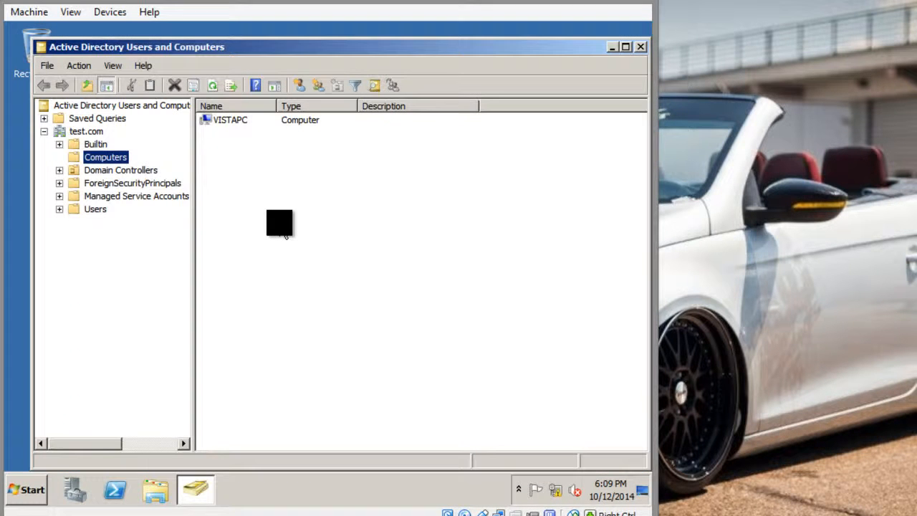
pyautogui.click(80, 208)
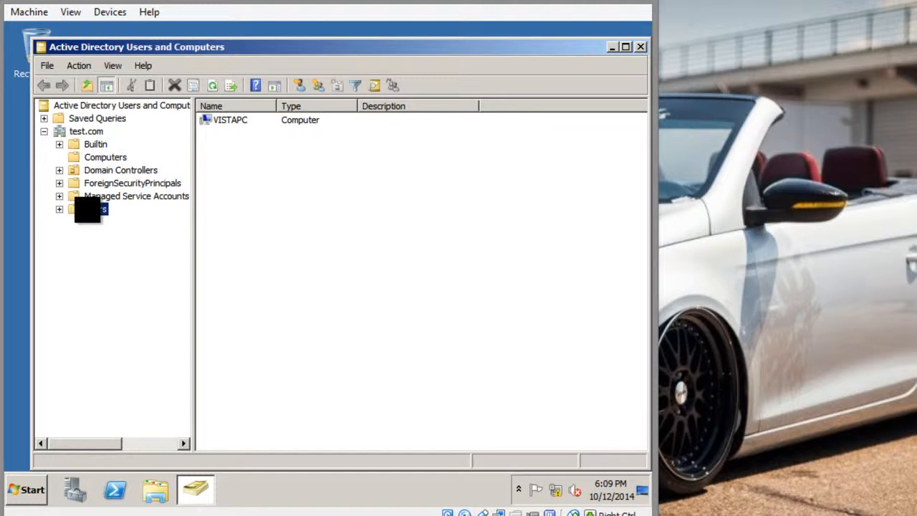